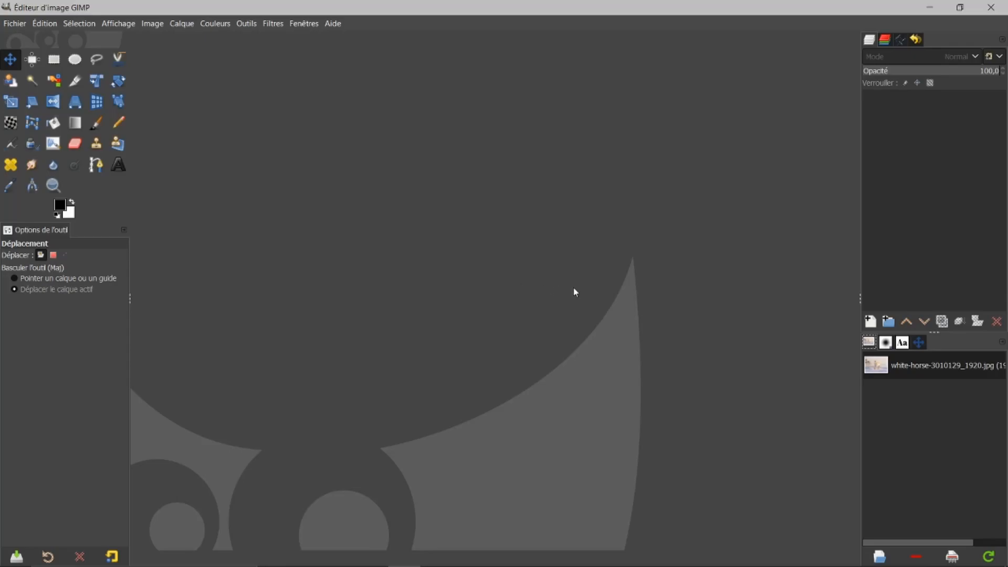
Open the image white-horse-3010129_1920.jpg from the recent documents and duplicate its layer.
left_click(877, 372)
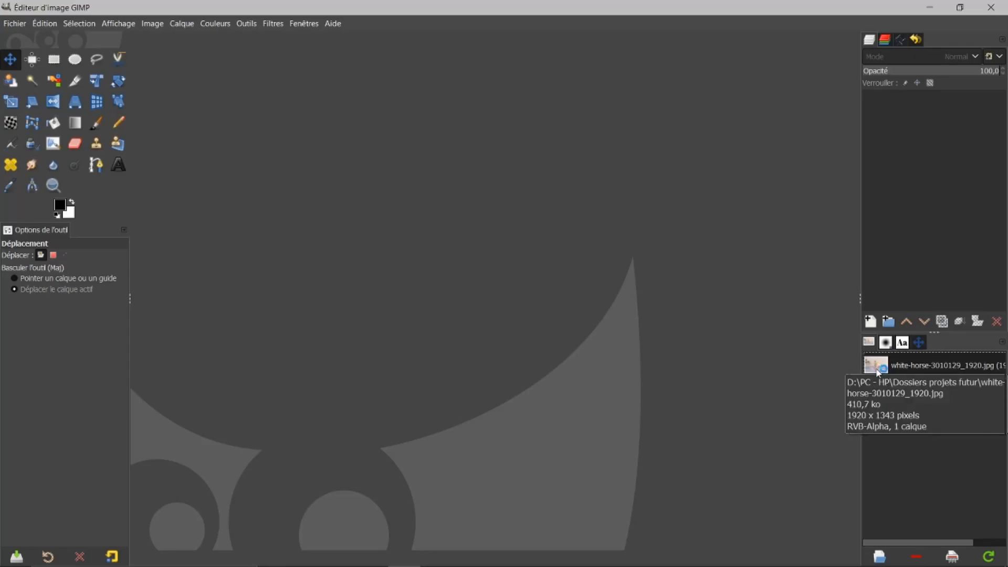
left_click_drag(878, 372, 702, 314)
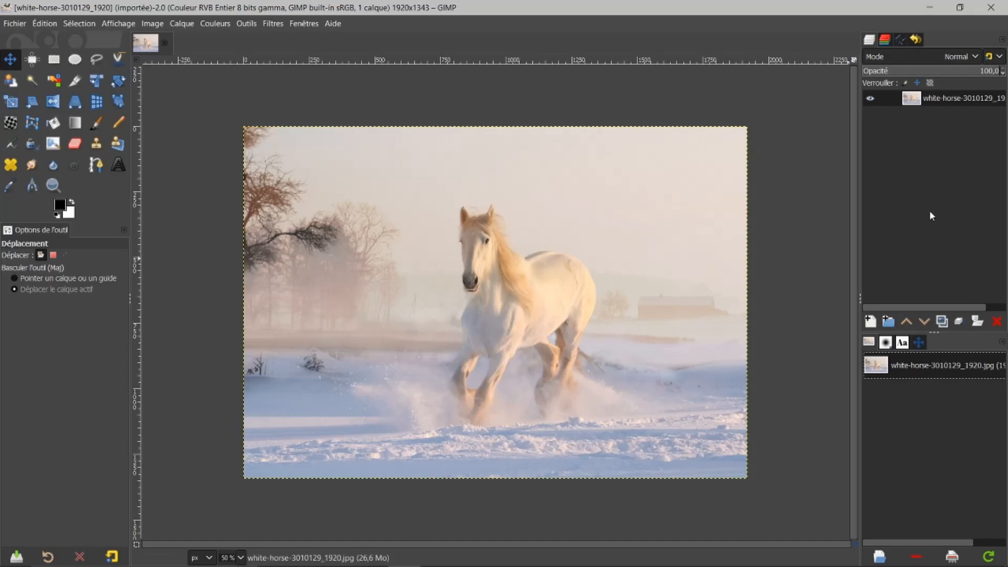
left_click(940, 321)
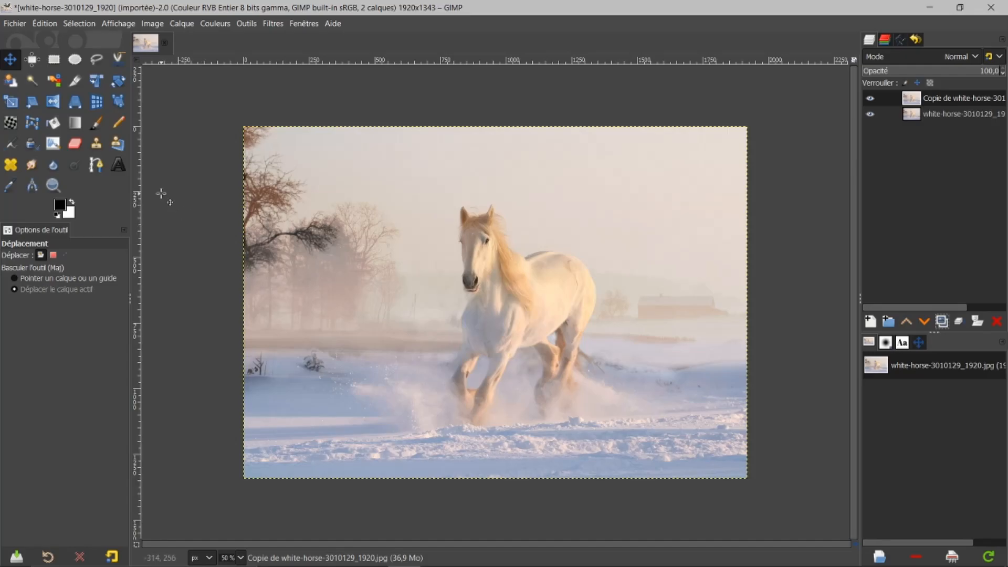
Add the text FILIGRANE in black Abril Fatface over the horse photo.
left_click(116, 165)
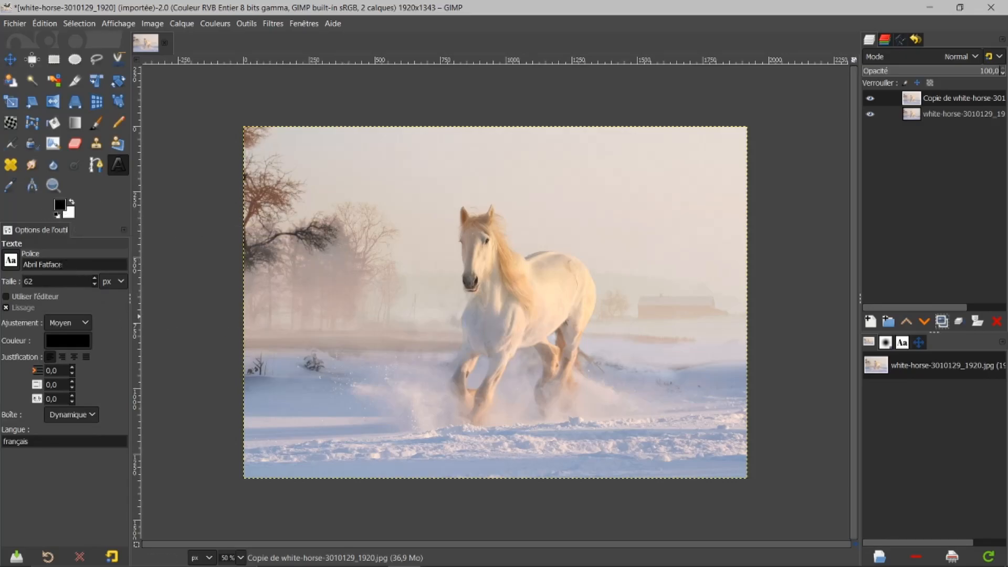
left_click(371, 273)
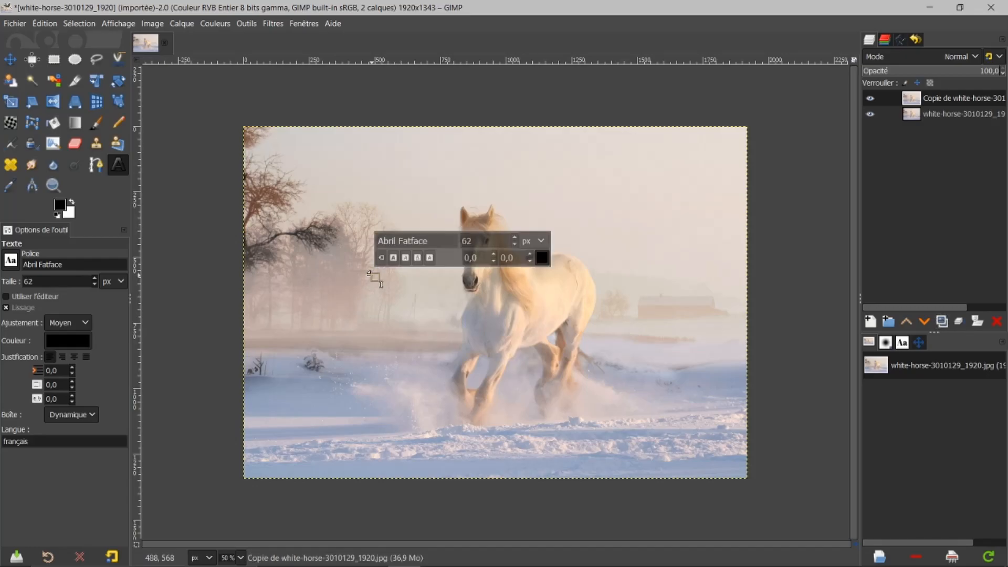
type("FlL")
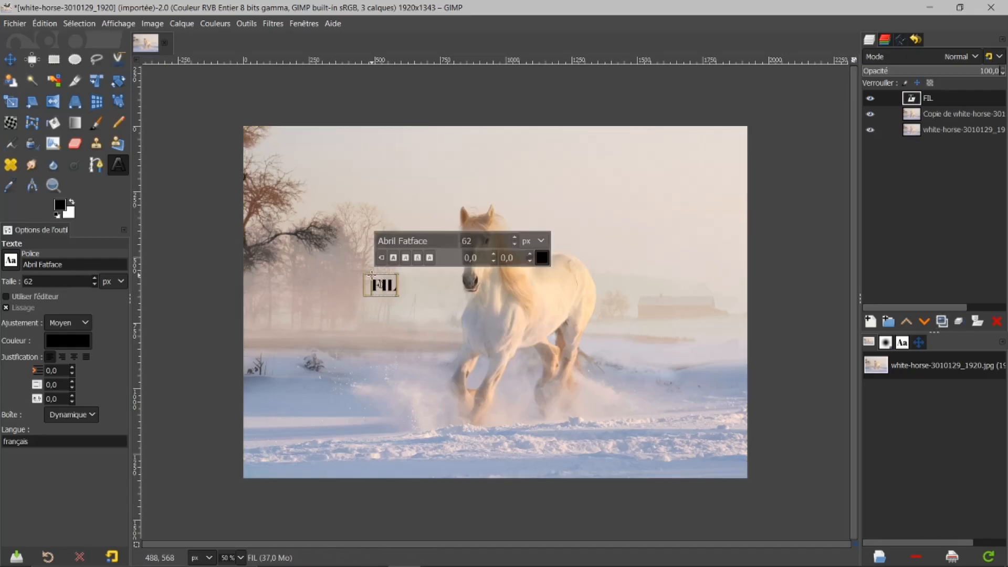
type("IGRANE")
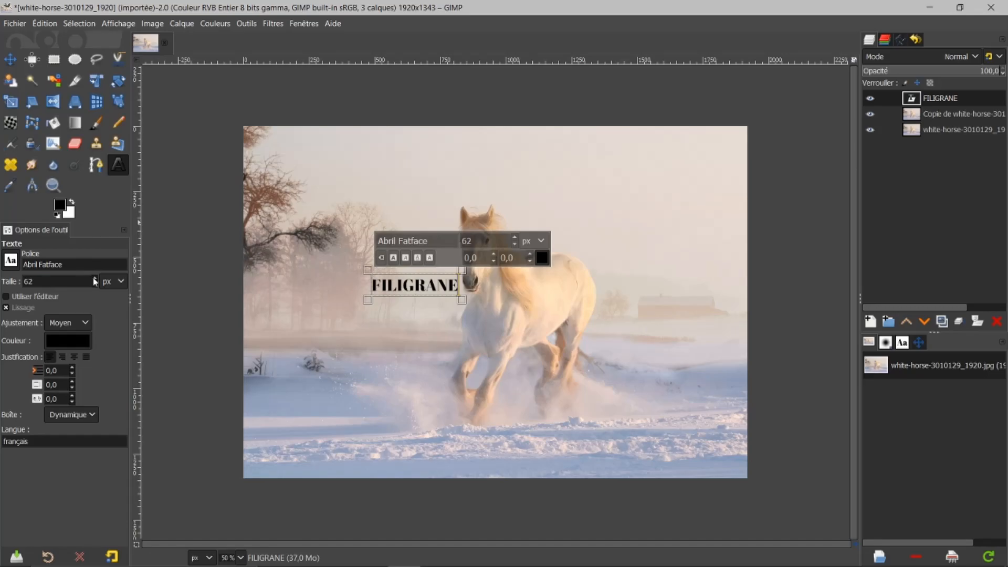
Set the FILIGRANE text's size to 168 px and its letter spacing to 27.
scroll(95, 281, "up", 20)
scroll(94, 281, "up", 20)
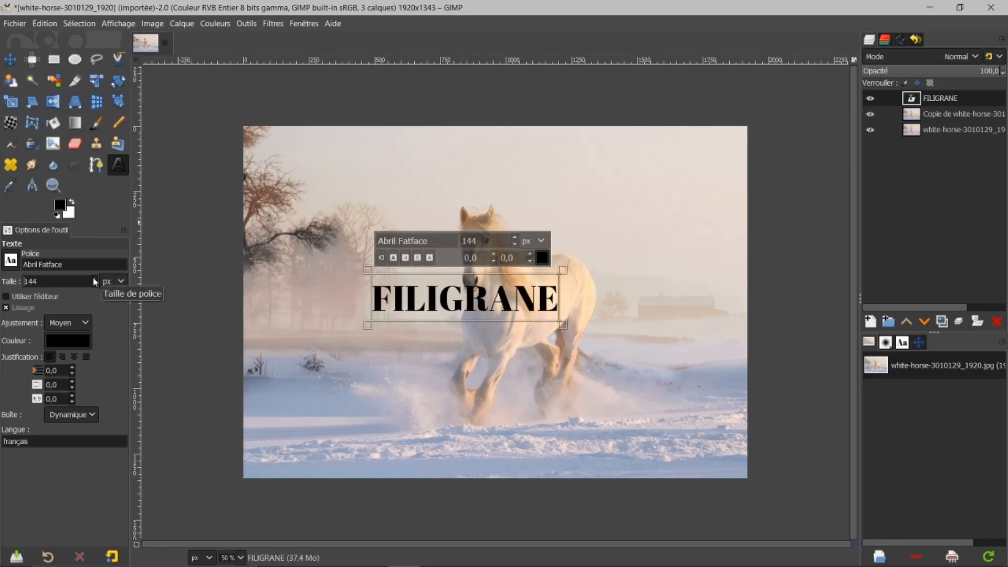
scroll(95, 280, "up", 4)
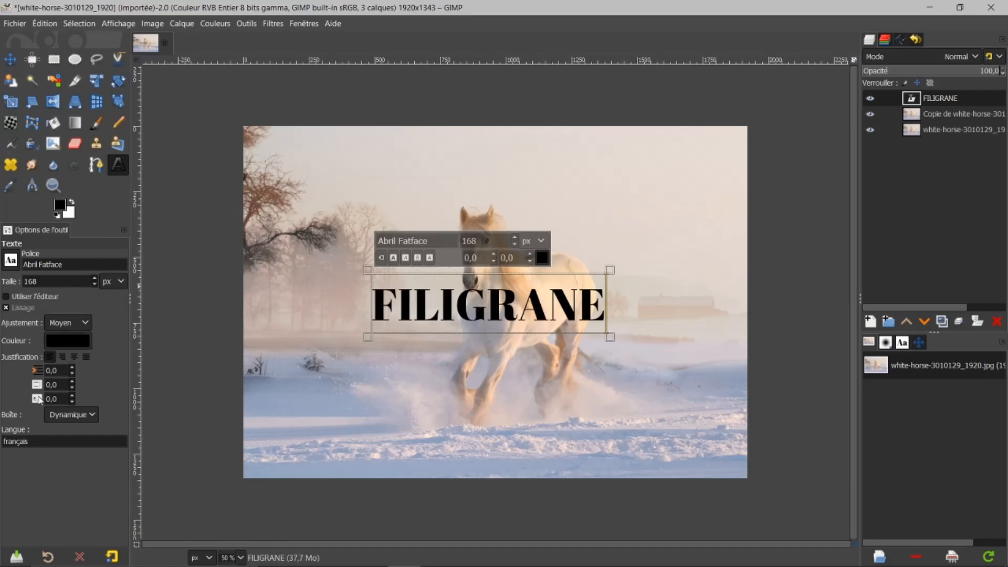
scroll(72, 398, "up", 3)
scroll(73, 399, "up", 8)
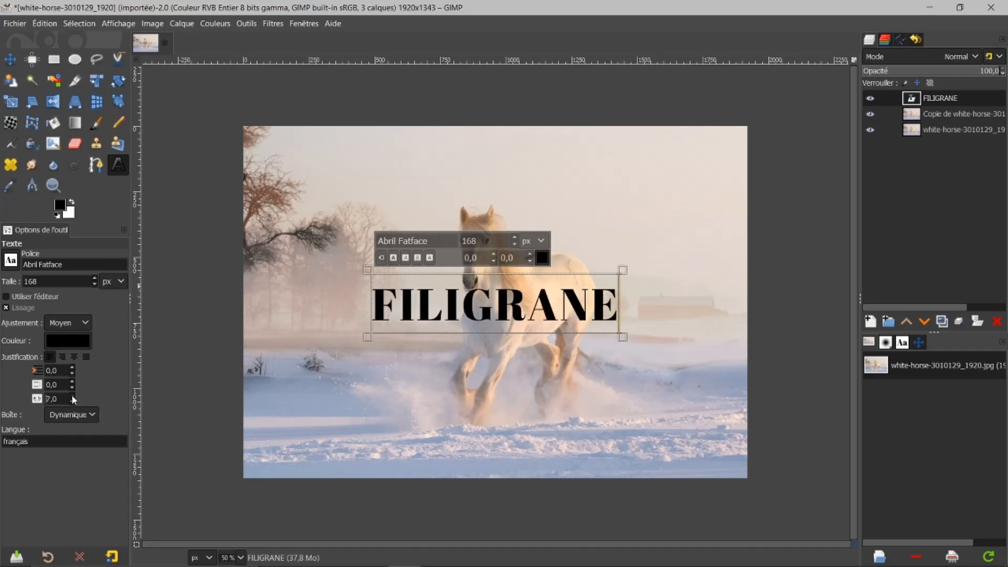
scroll(73, 399, "up", 9)
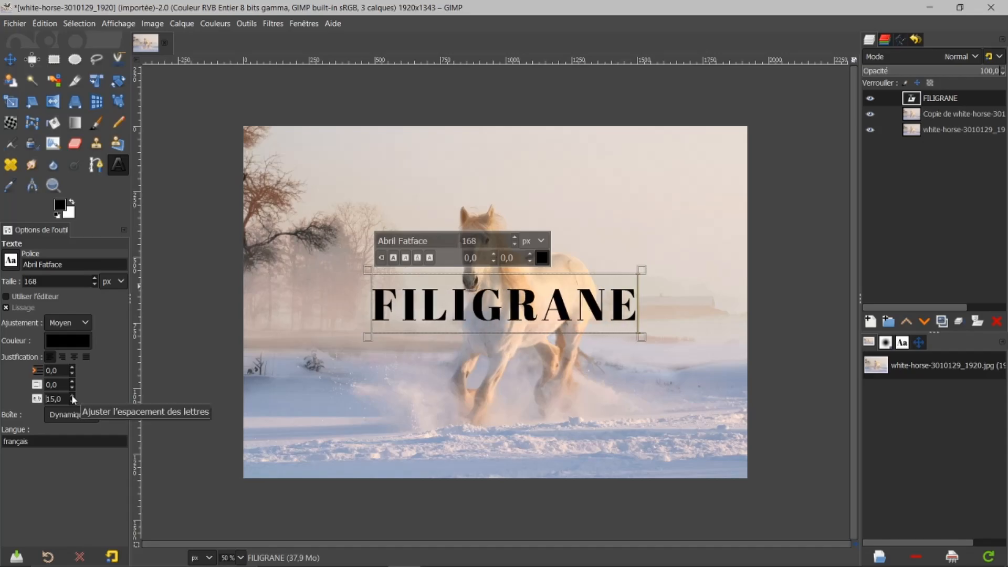
scroll(73, 399, "up", 7)
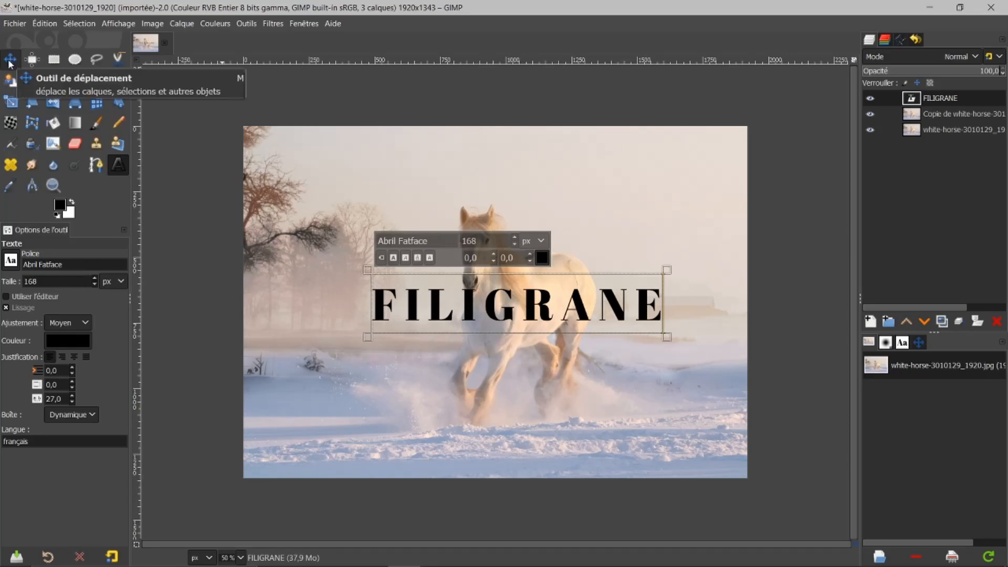
Move the FILIGRANE text to the middle of the photo and set its layer mode to Superposer.
left_click(10, 60)
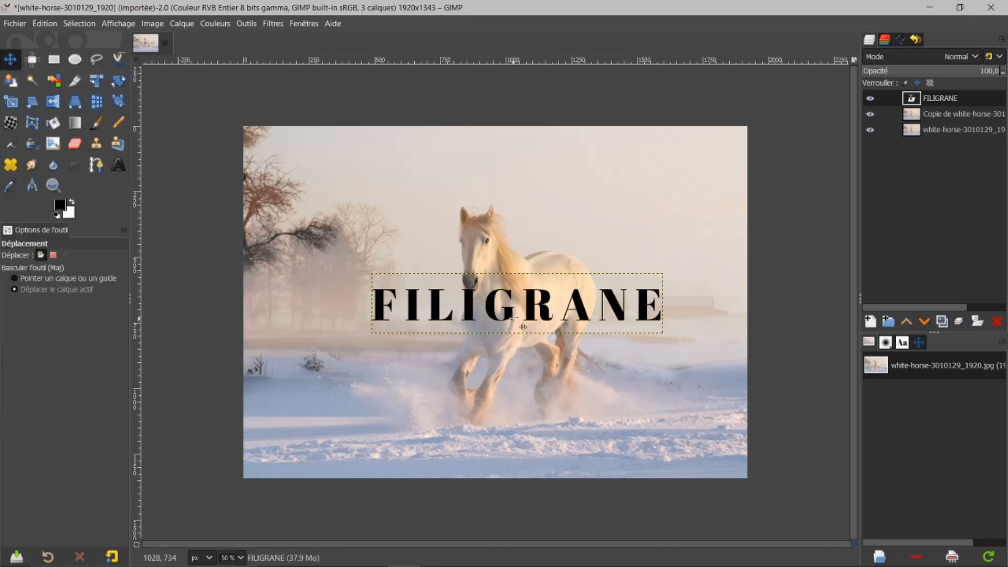
left_click_drag(525, 322, 500, 316)
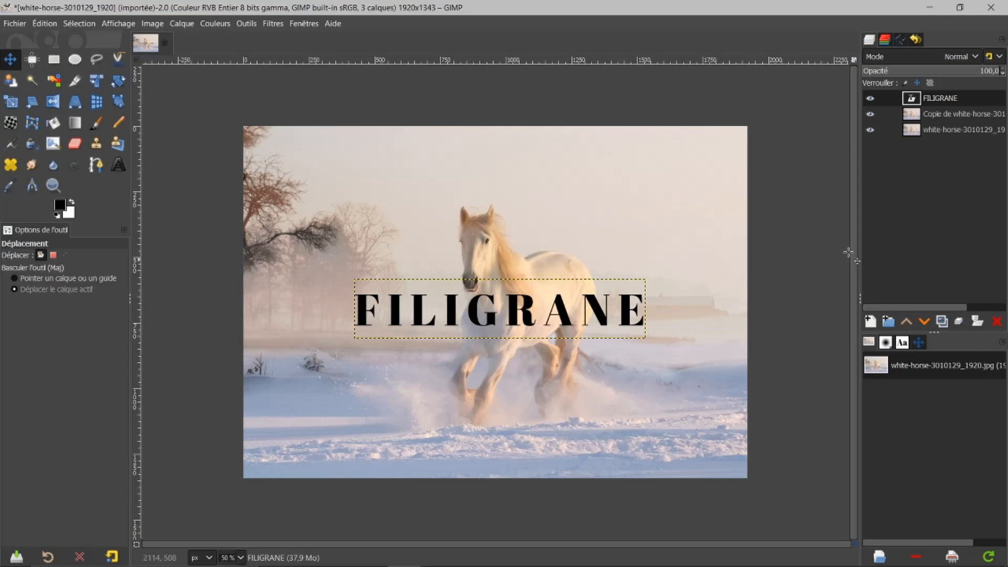
left_click(975, 58)
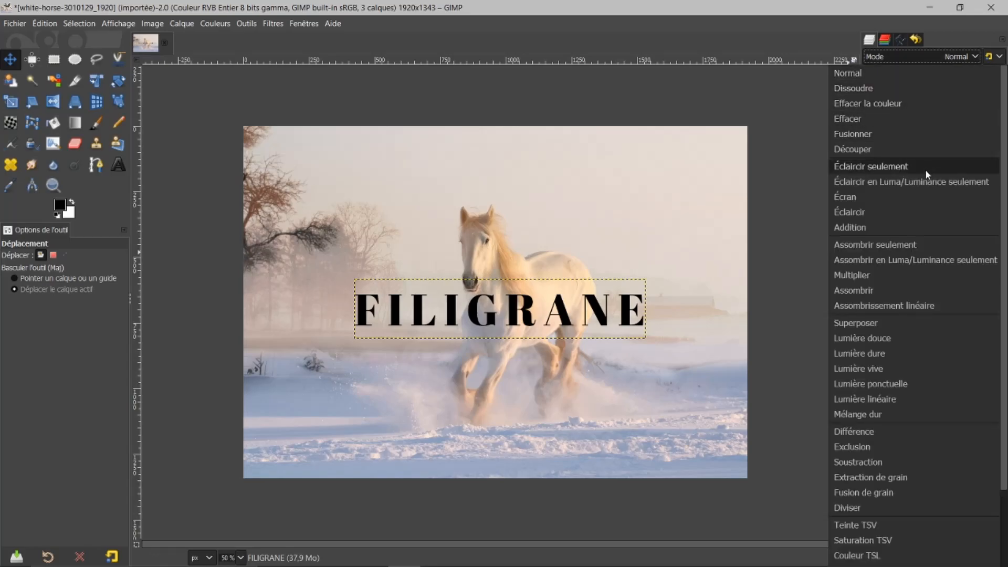
left_click(853, 323)
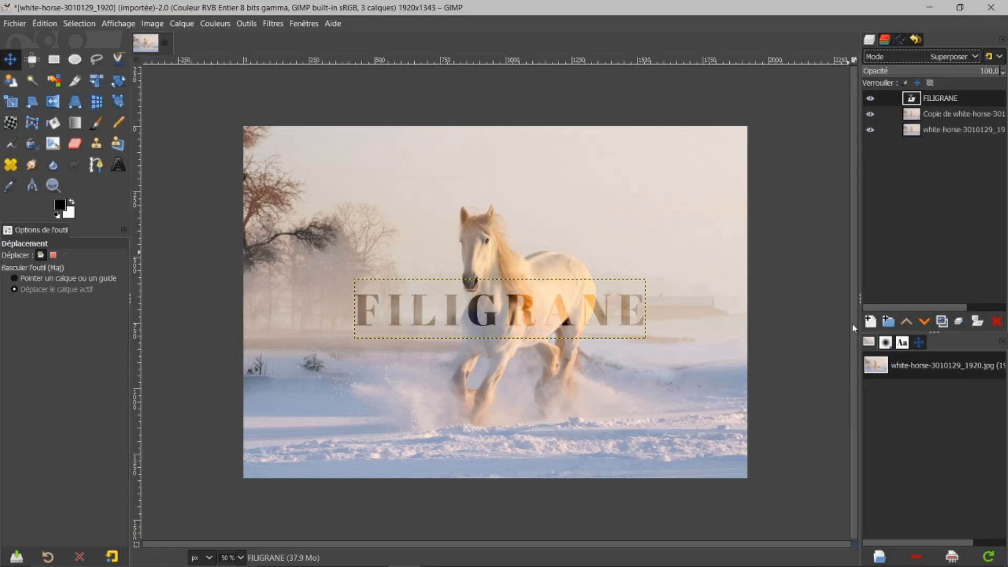
Try the Lumière douce mode on the FILIGRANE layer and return it to Superposer.
left_click(971, 56)
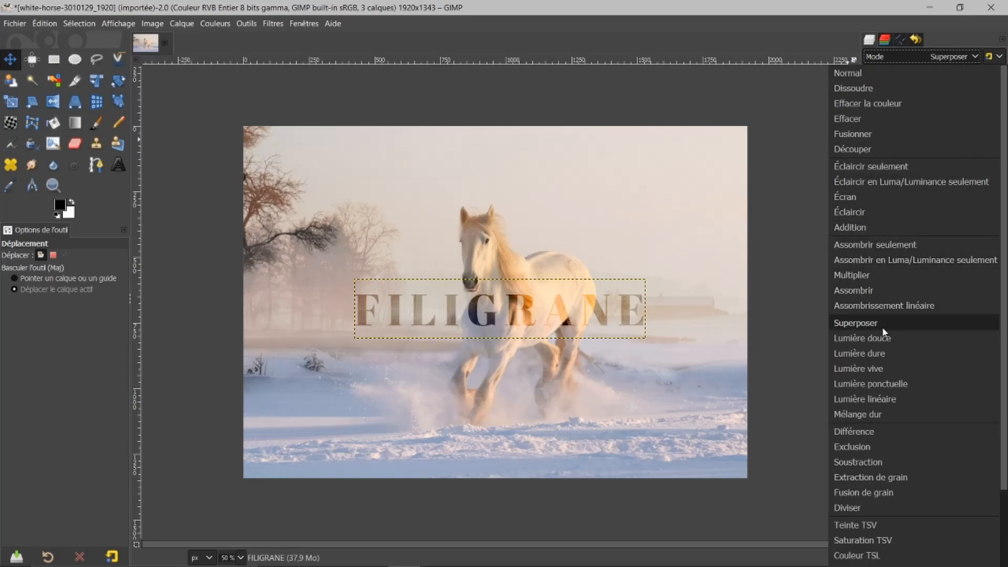
left_click(872, 337)
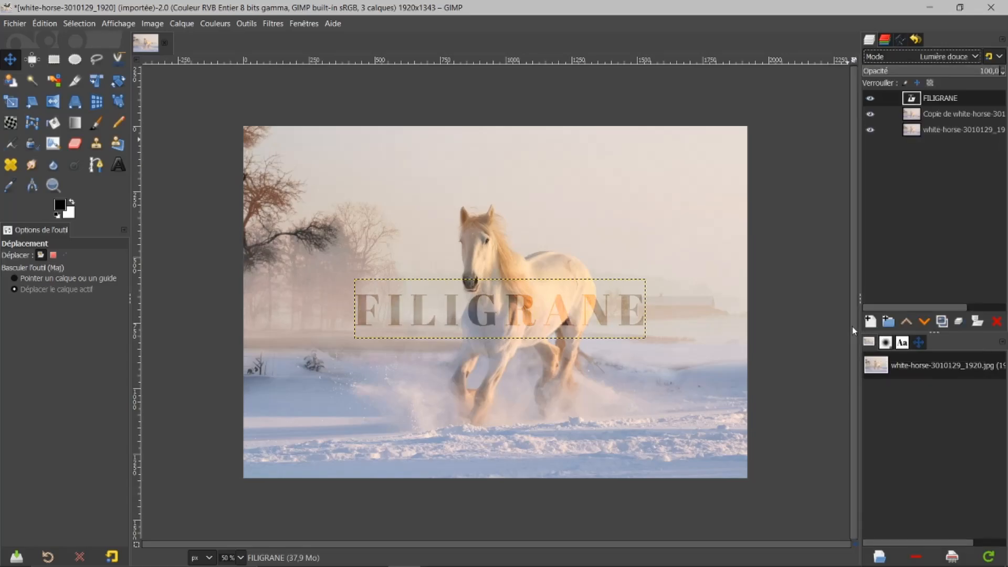
left_click(974, 54)
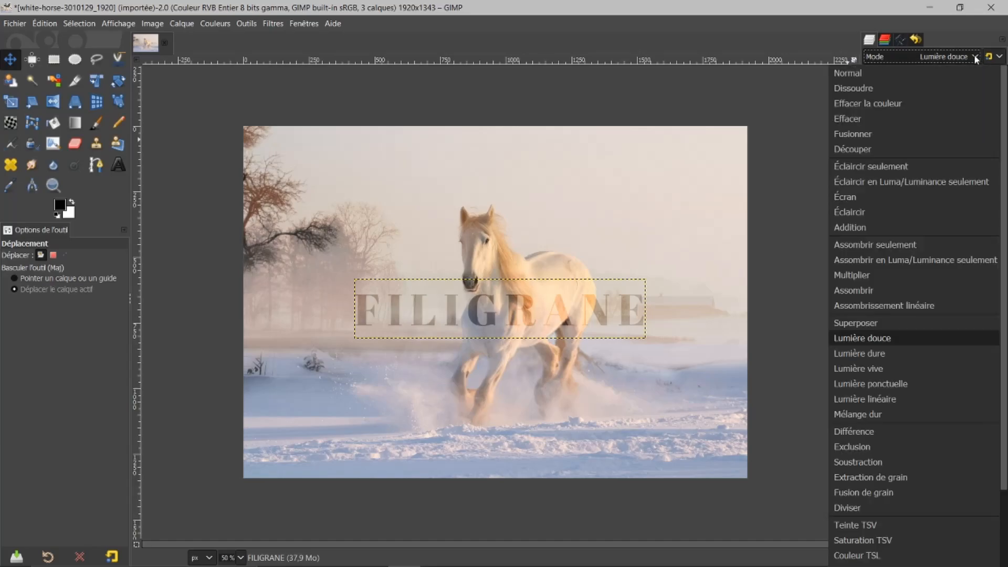
left_click(859, 326)
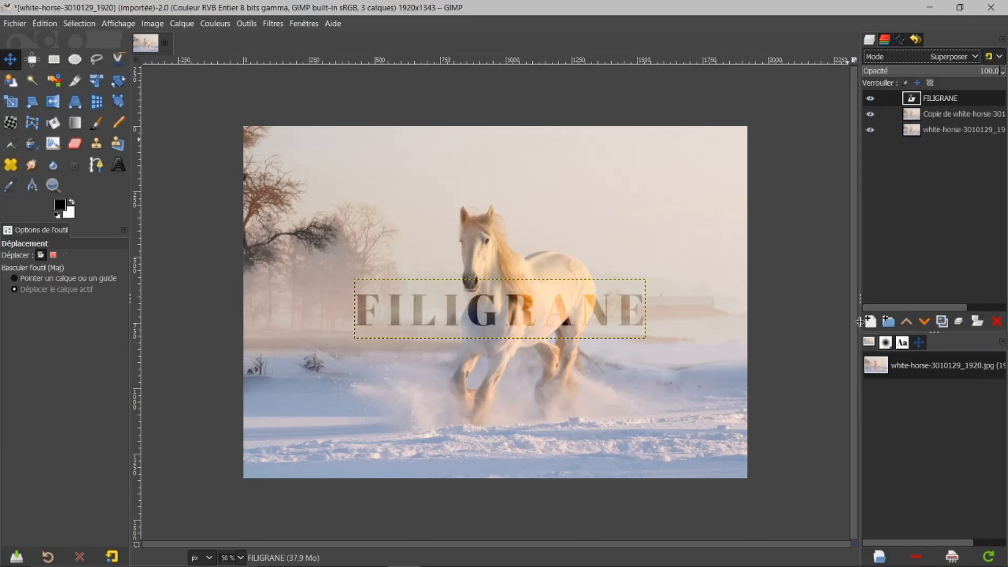
Resize the FILIGRANE layer to the image dimensions and set its opacity to 100.
right_click(939, 96)
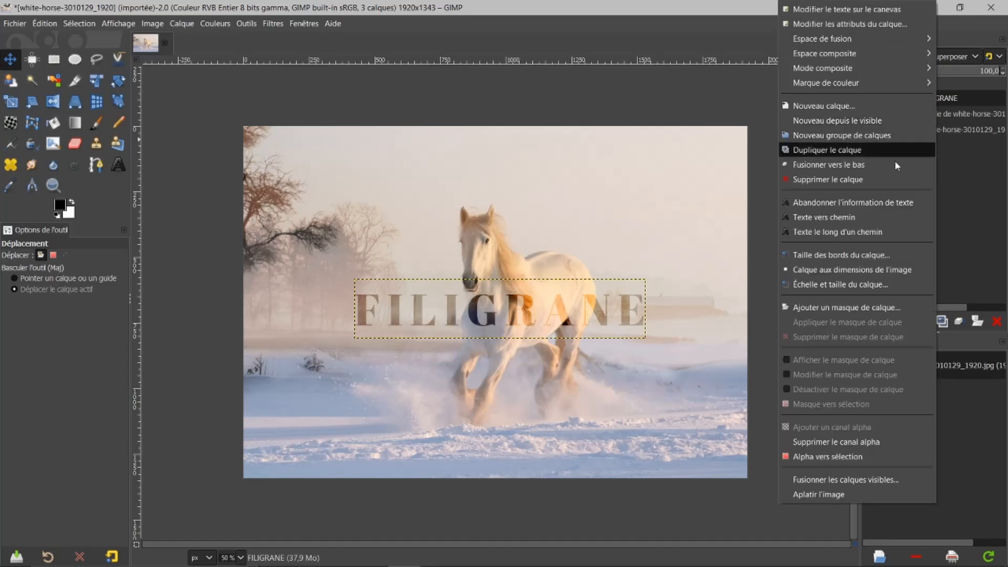
left_click(850, 271)
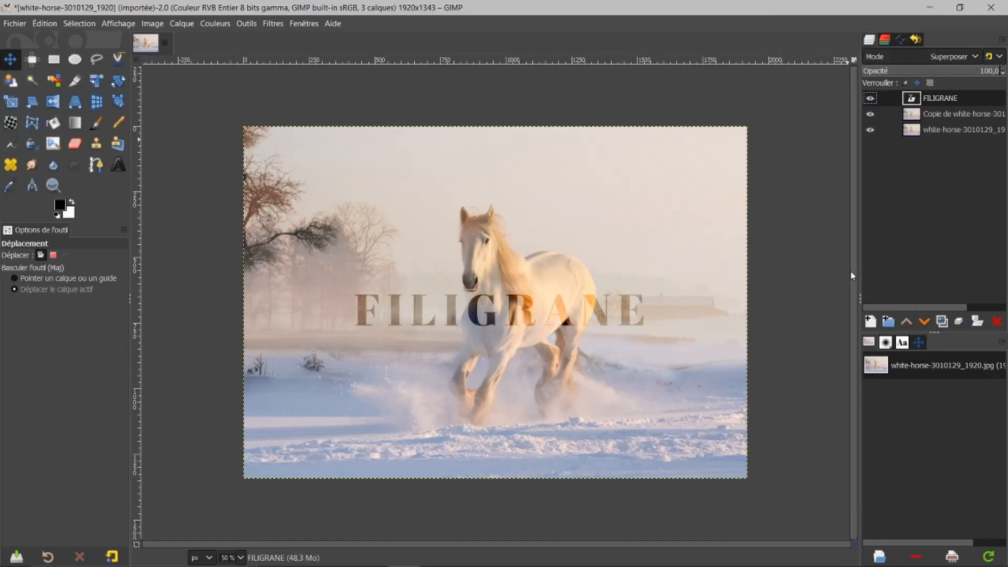
left_click_drag(962, 72, 1003, 74)
Hide the black FILIGRANE layer and add the text FILIGRANE in white above the duplicated photo layer.
left_click(870, 98)
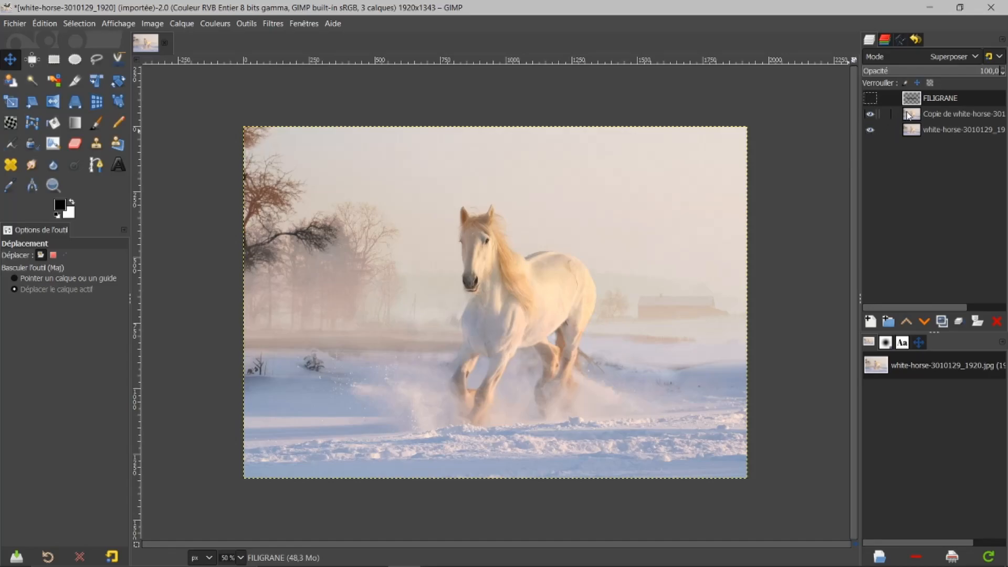
left_click(907, 115)
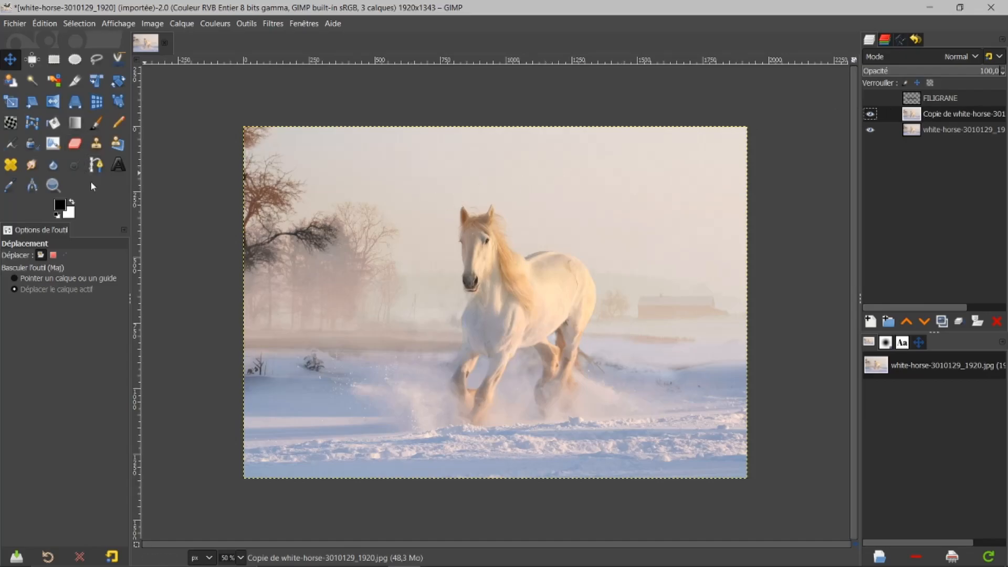
left_click(121, 167)
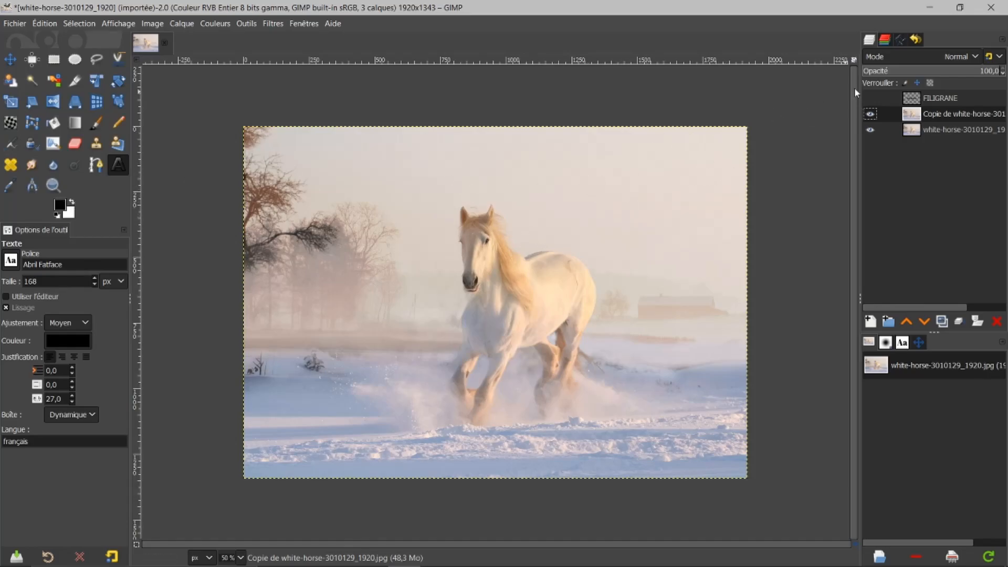
left_click(73, 202)
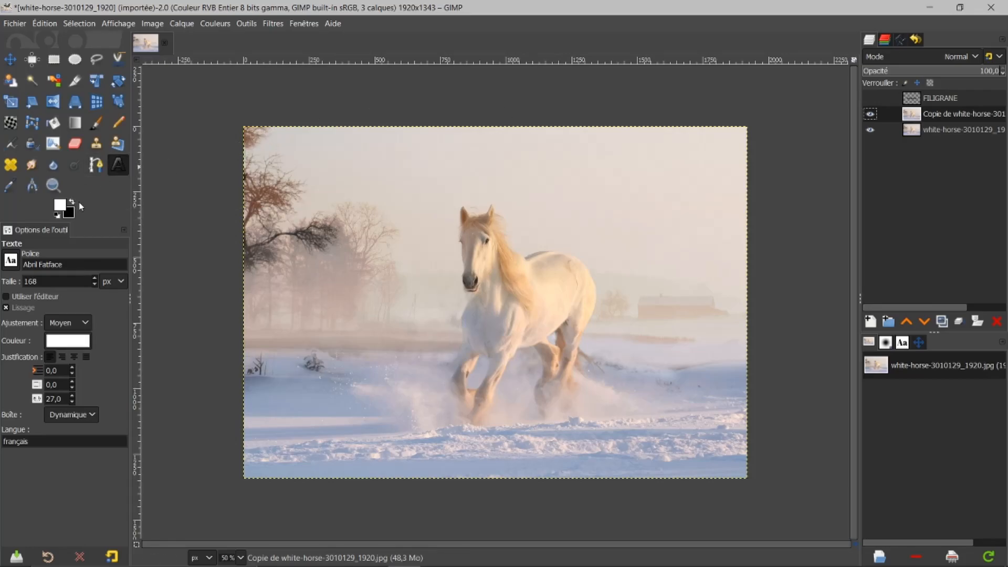
left_click(346, 275)
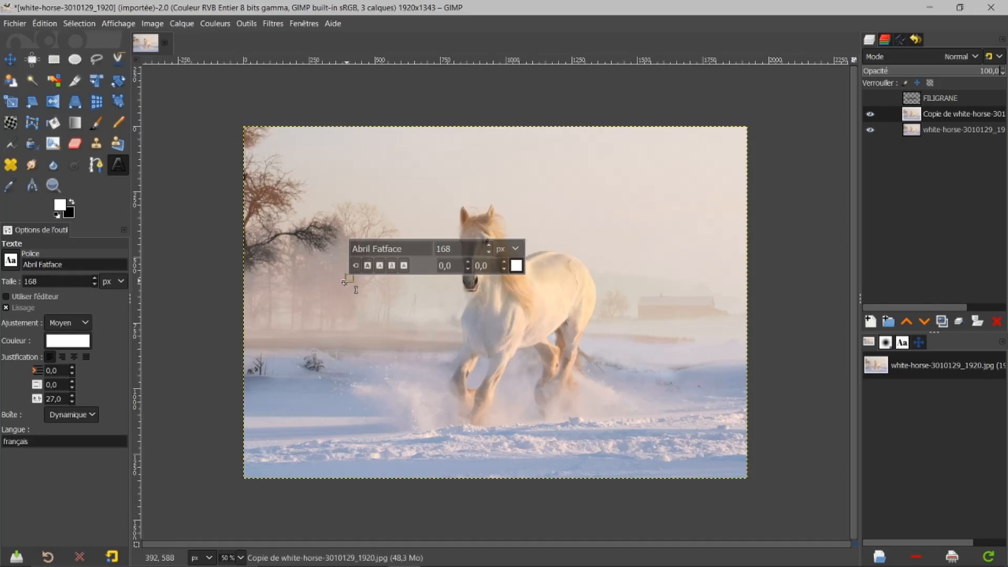
type("FI")
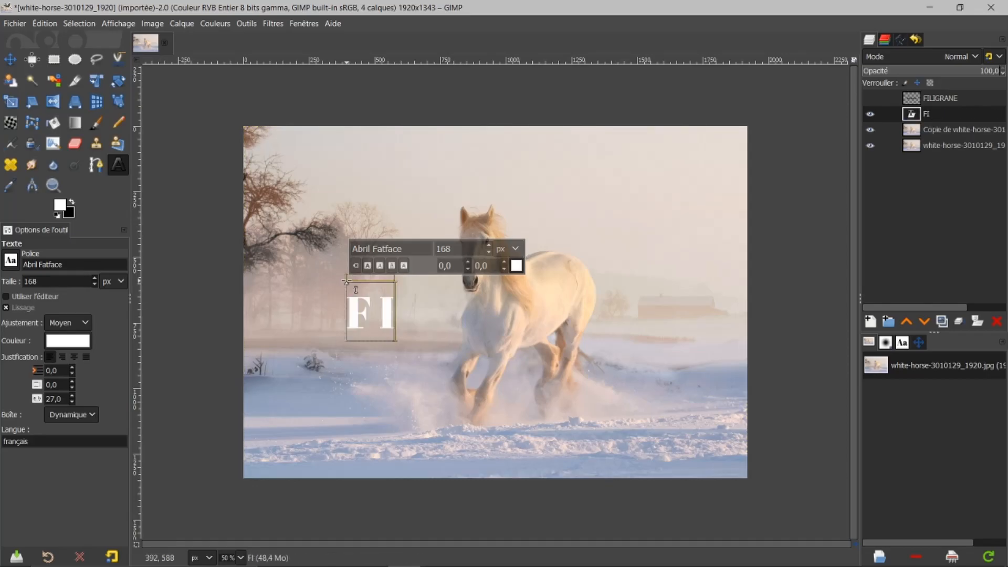
type("LIGRANE")
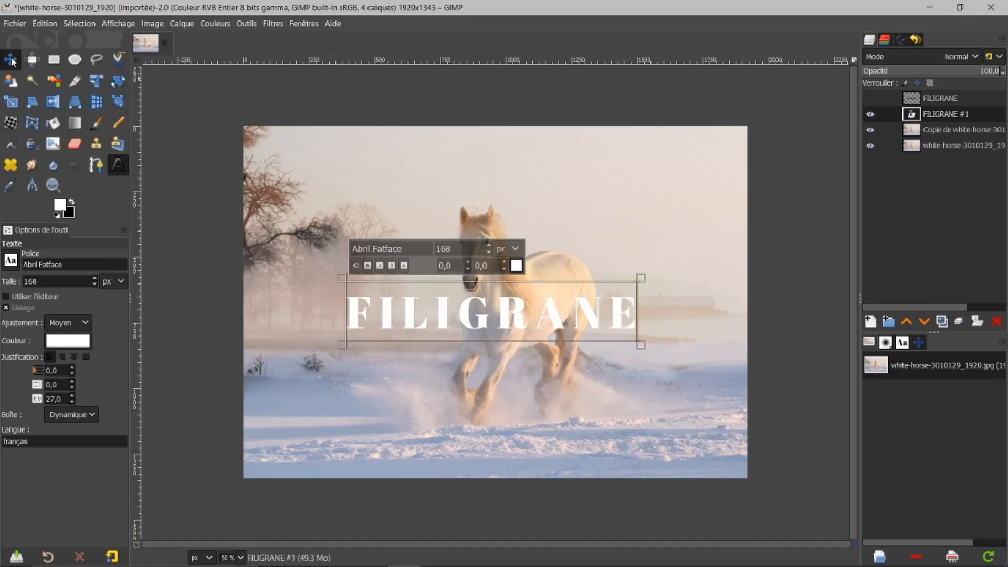
Move the white FILIGRANE text to the middle of the photo, across the horse's body.
left_click(14, 62)
left_click_drag(497, 318, 505, 181)
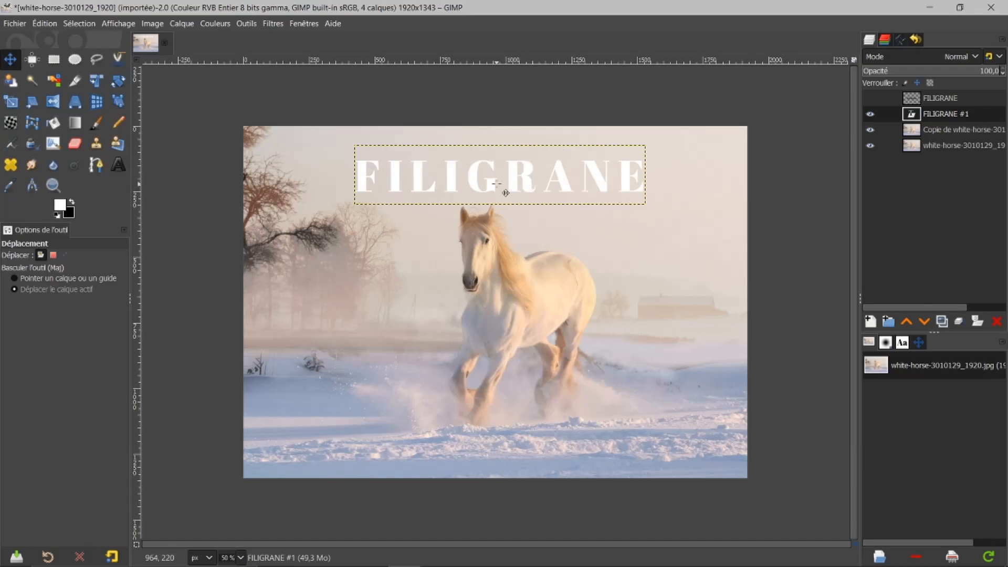
left_click_drag(503, 176, 505, 284)
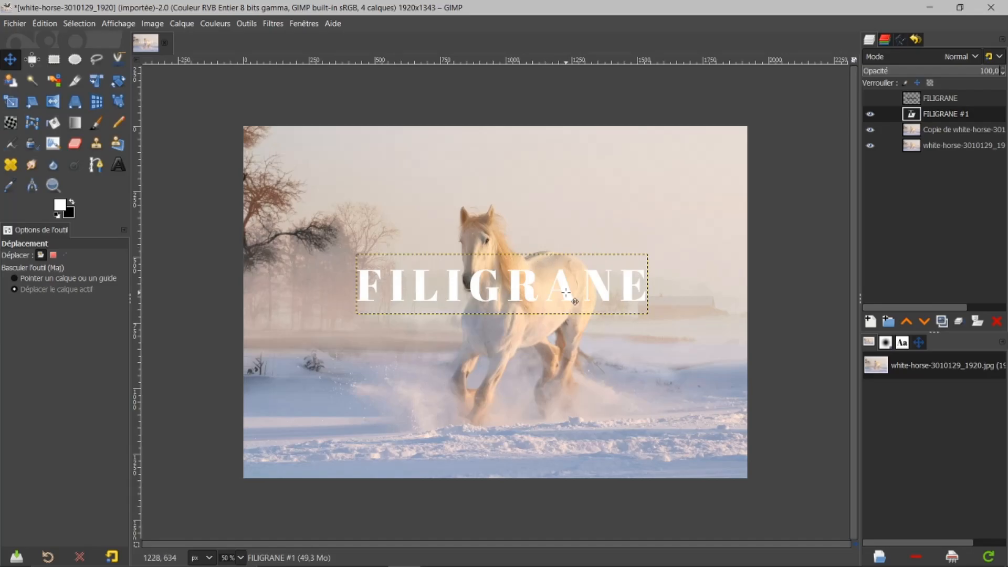
Hide the white FILIGRANE #1 text layer and make the duplicated photo layer active.
left_click(870, 114)
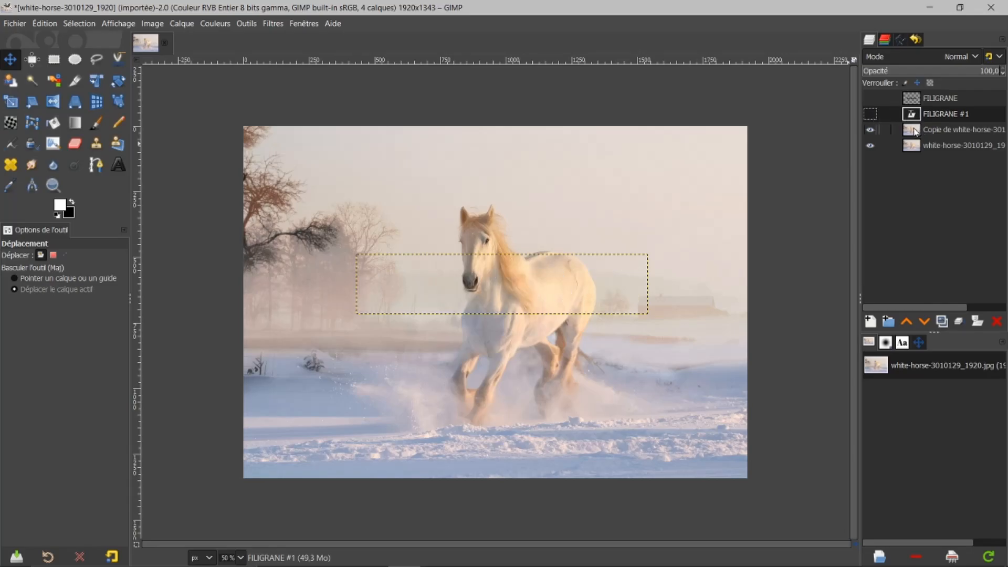
left_click(914, 132)
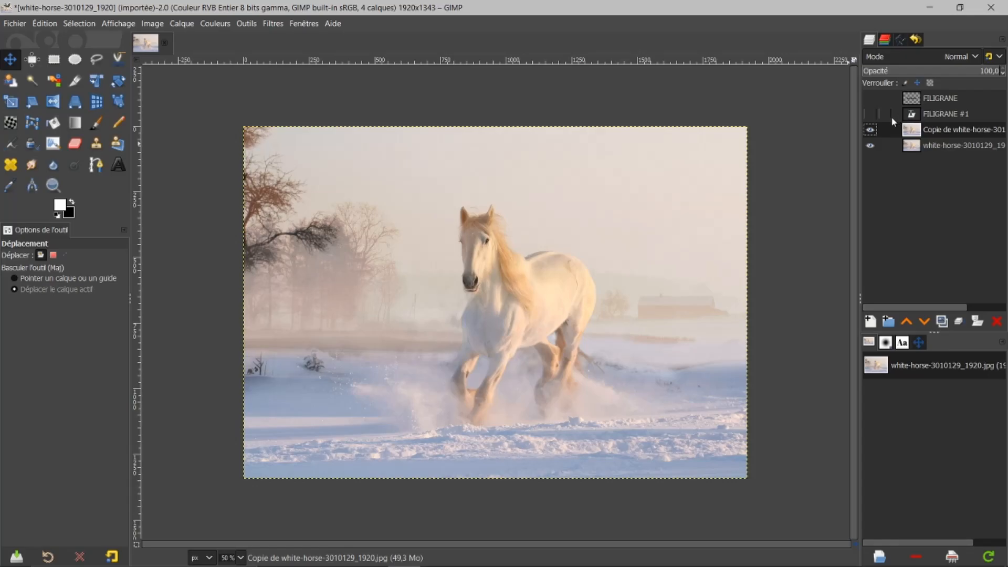
left_click(870, 115)
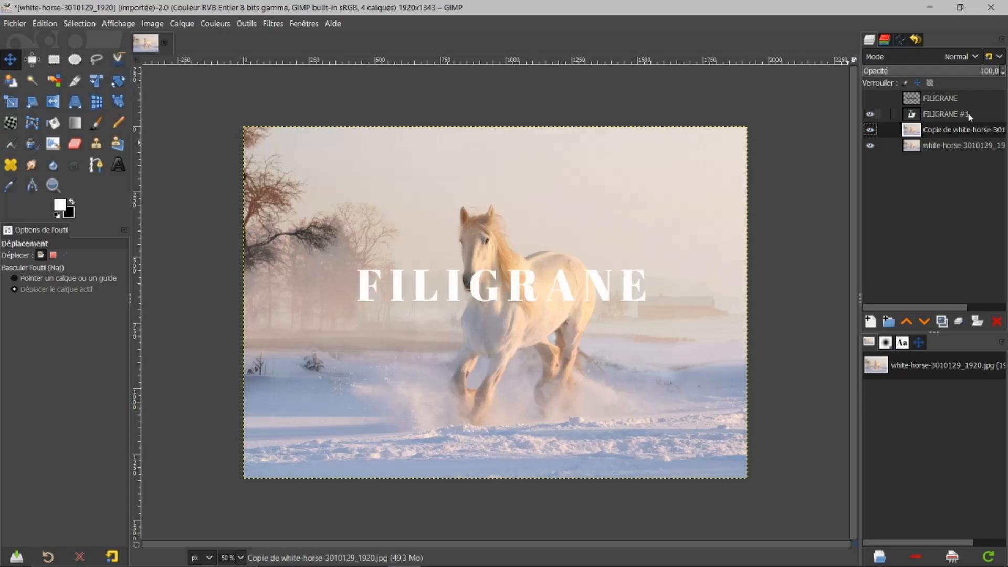
left_click(871, 115)
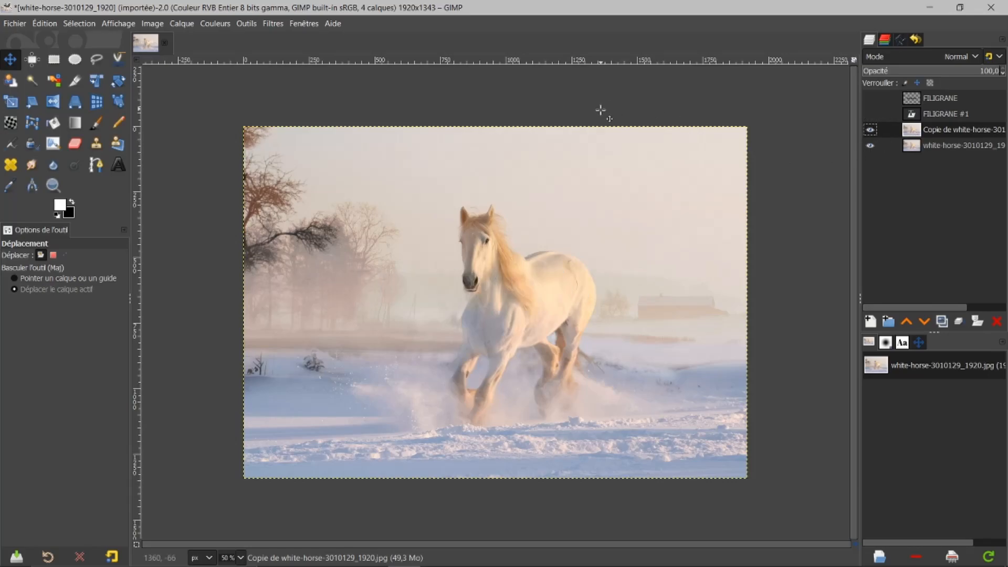
left_click(271, 23)
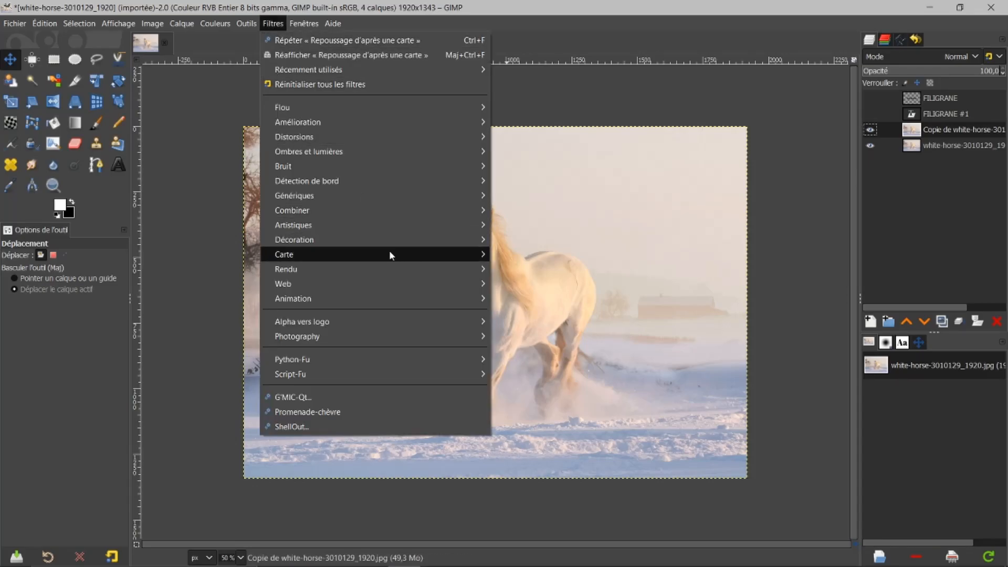
mouse_move(395, 254)
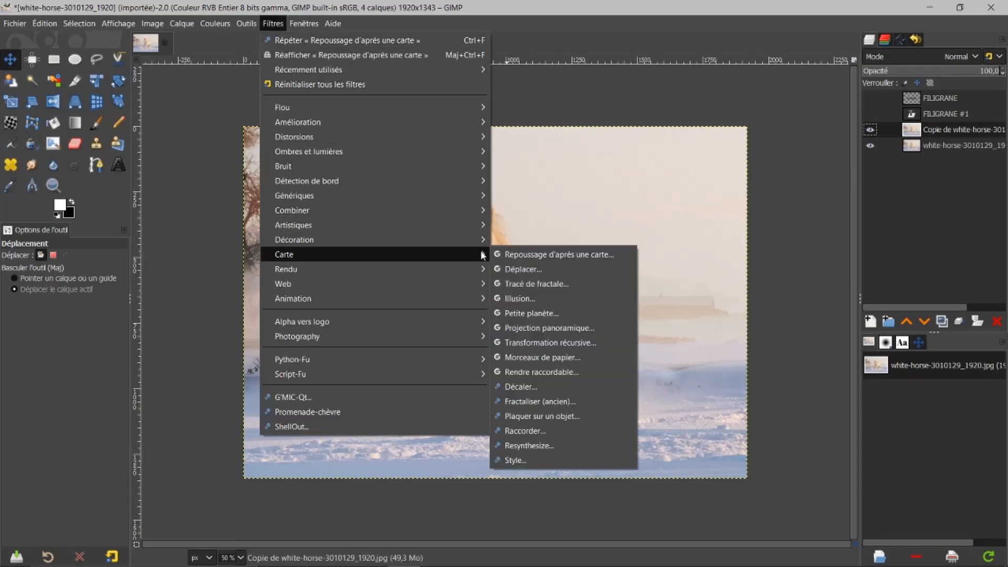
left_click(516, 253)
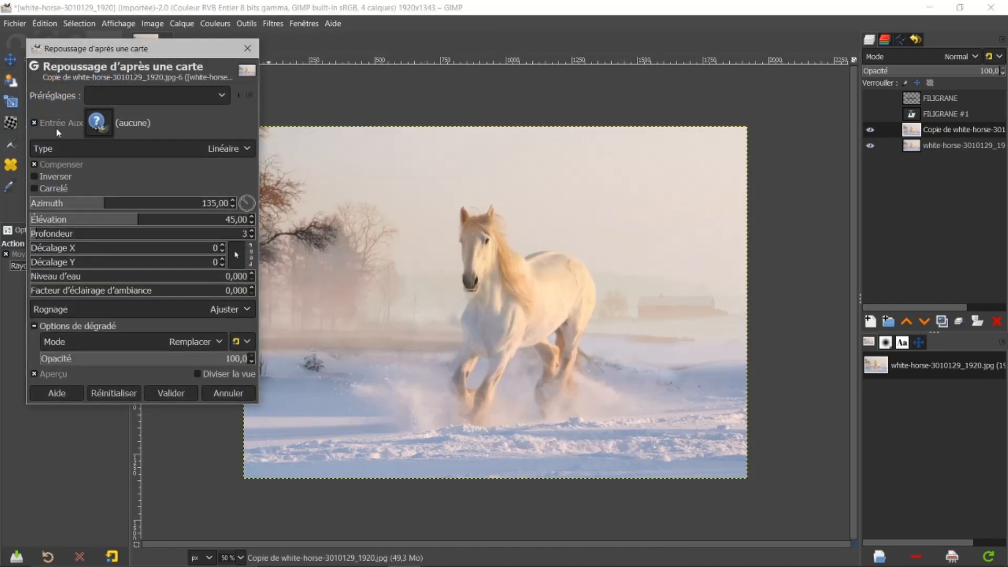
left_click(103, 124)
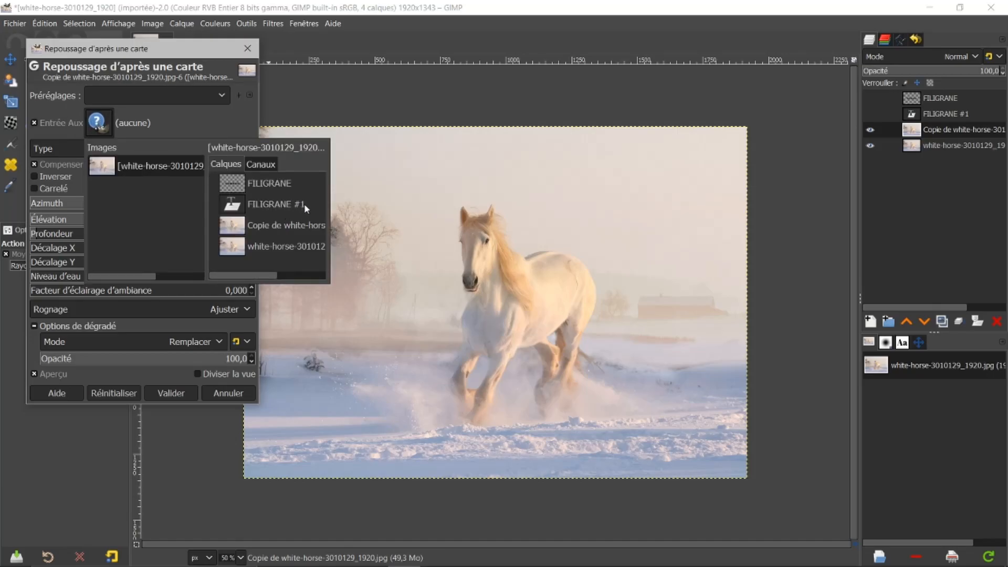
left_click(266, 206)
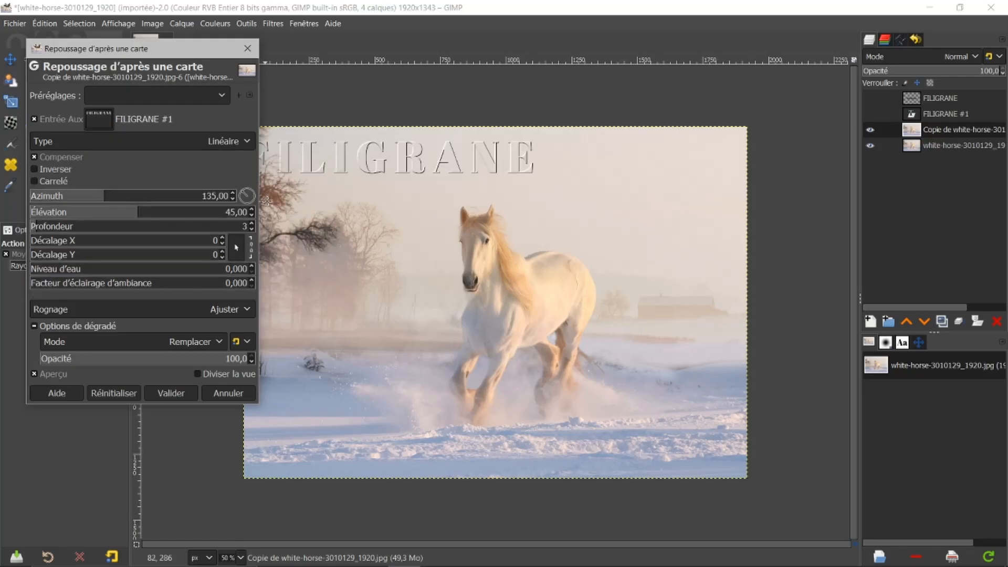
left_click_drag(185, 55, 163, 58)
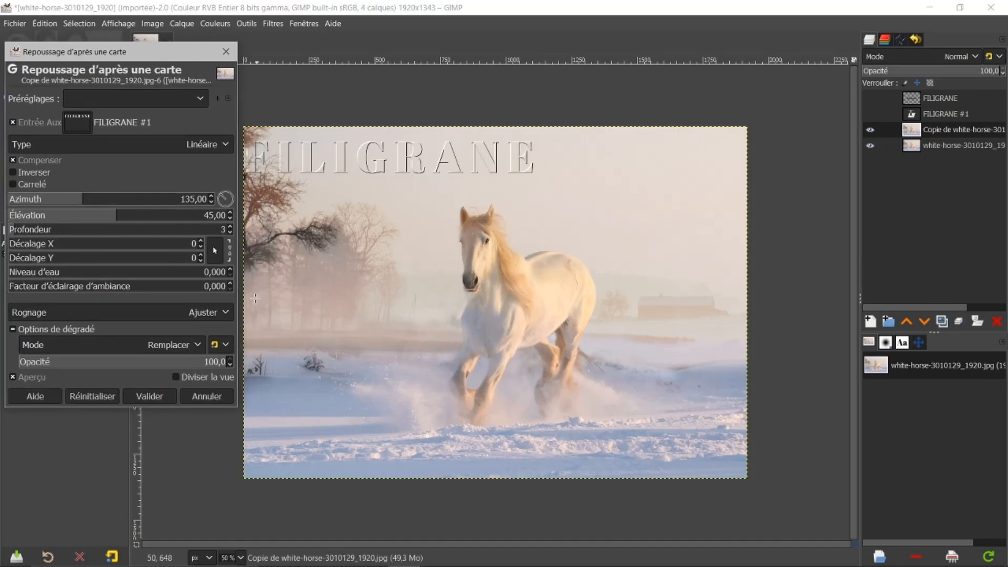
left_click(207, 397)
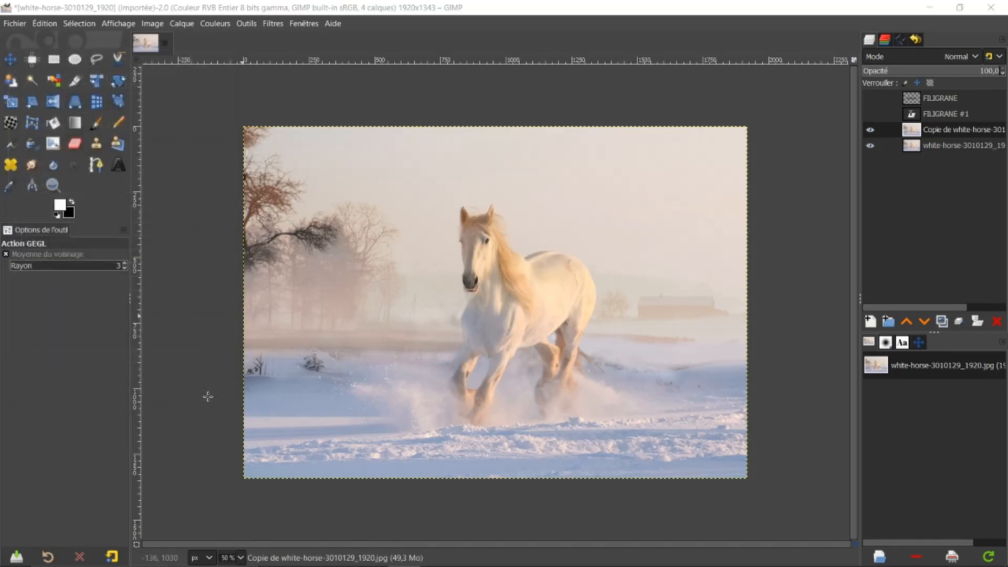
Resize the white FILIGRANE #1 layer to the image dimensions and leave it hidden.
left_click(870, 114)
left_click(945, 115)
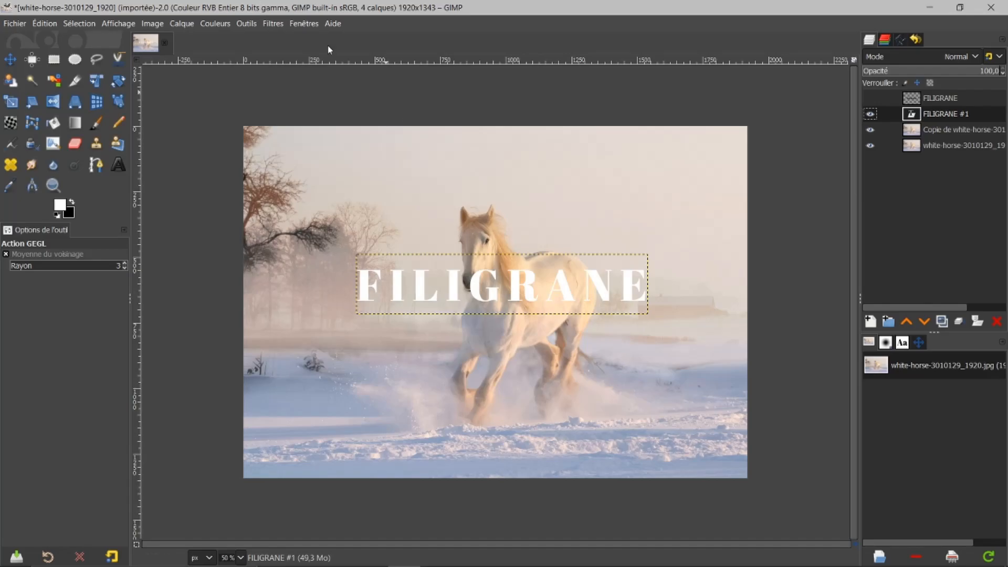
right_click(933, 116)
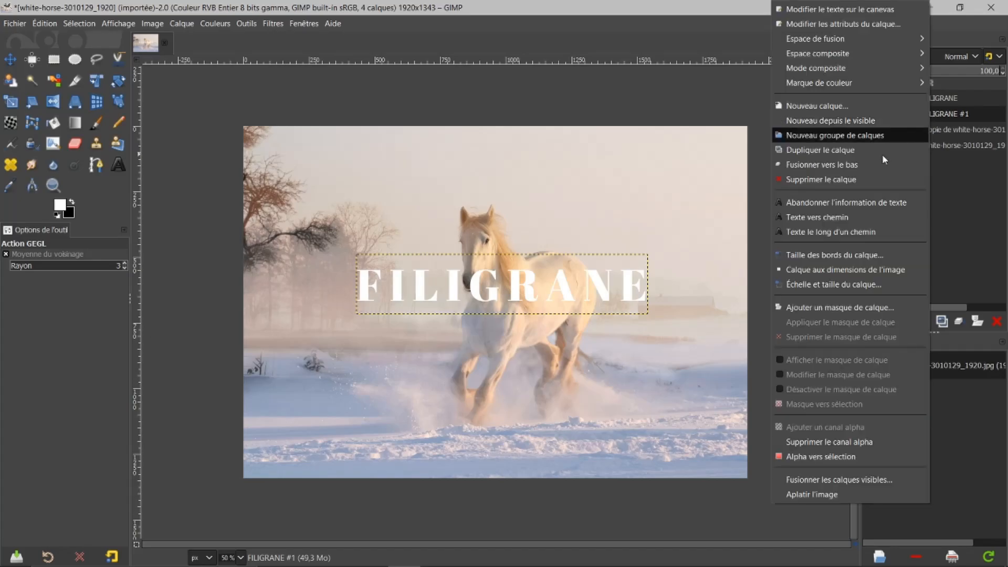
left_click(835, 269)
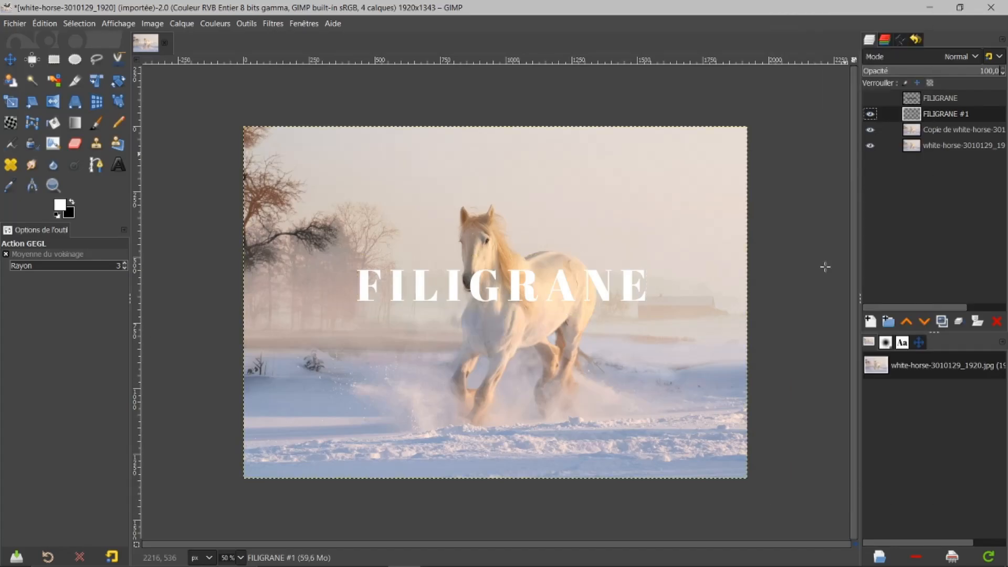
left_click(870, 115)
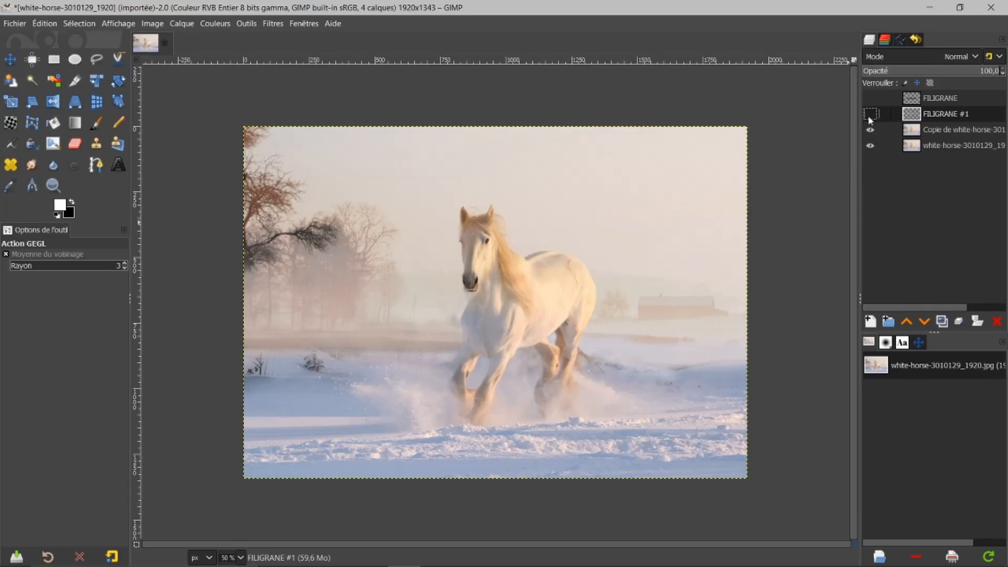
Start the bump map filter on the duplicated photo layer, using the FILIGRANE #1 layer as its auxiliary input.
left_click(913, 130)
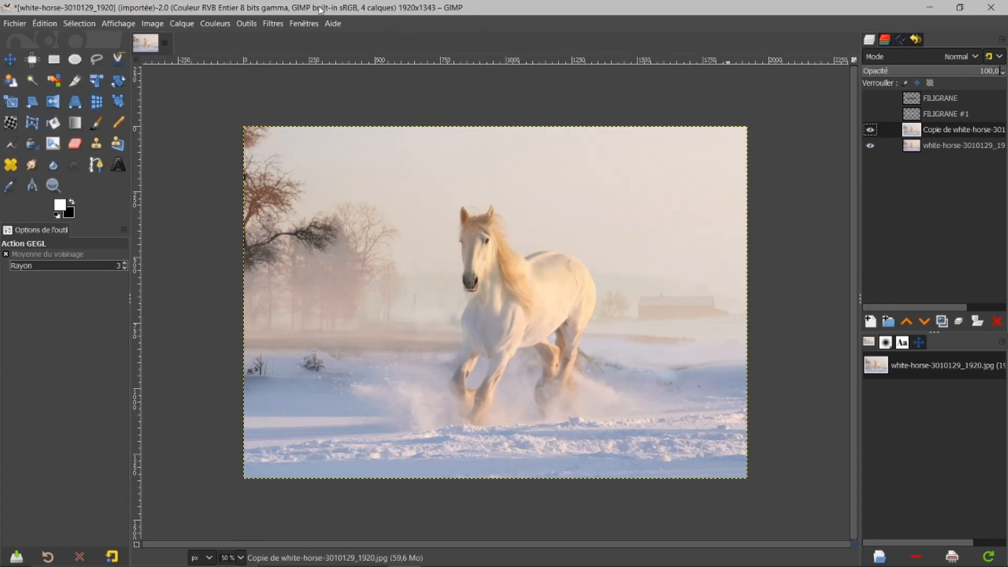
left_click(274, 24)
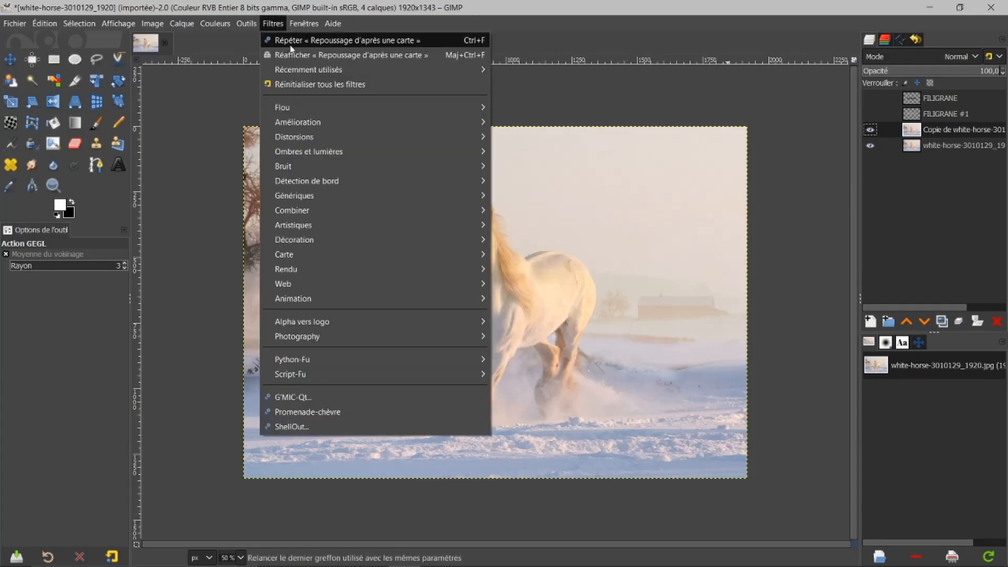
left_click(323, 54)
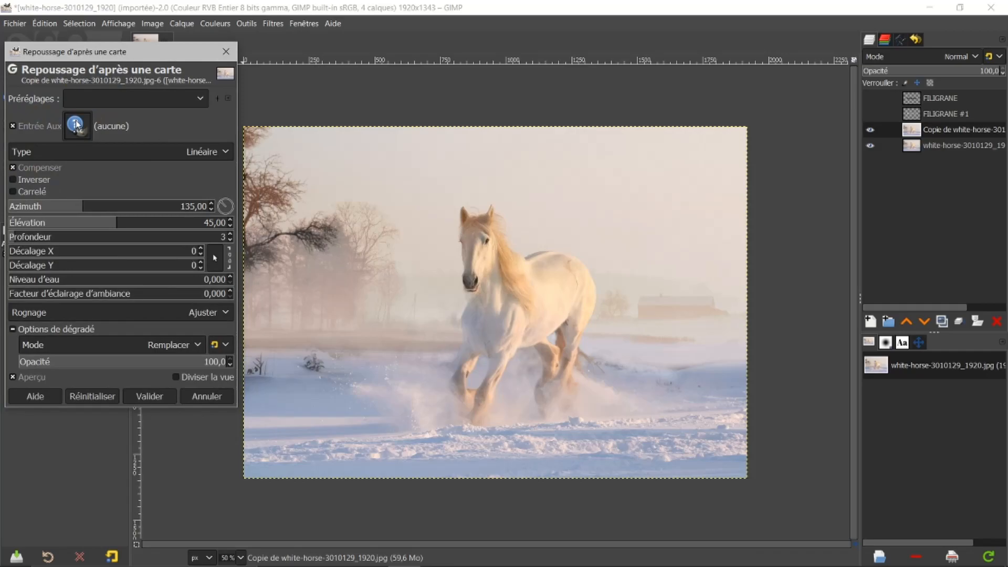
left_click(76, 125)
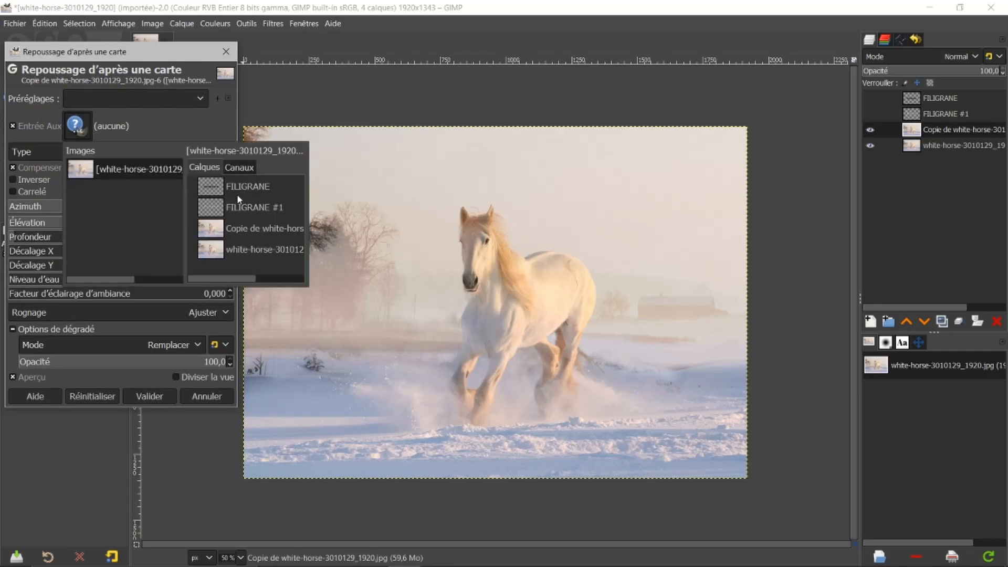
left_click(214, 208)
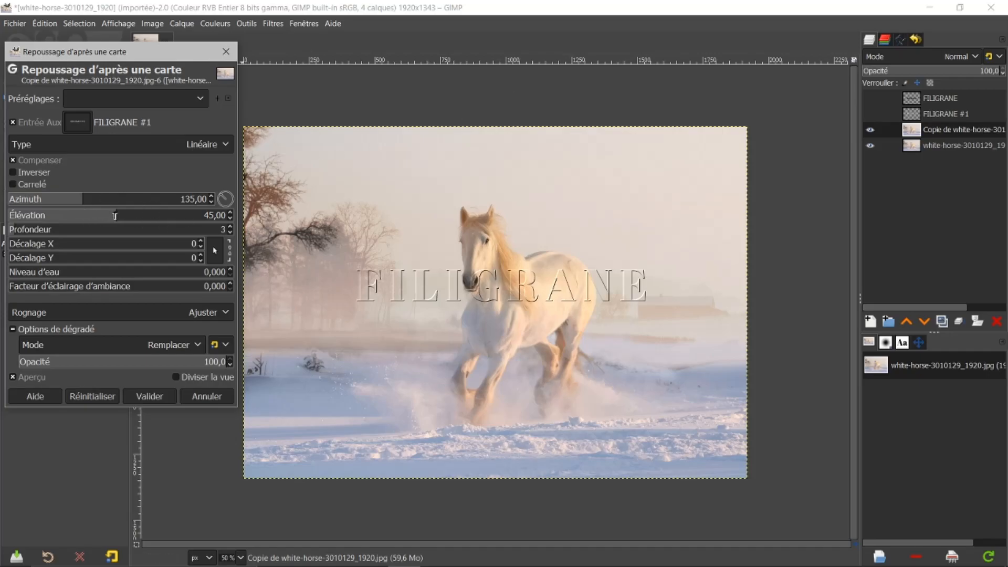
Set the bump map's azimuth to 205.58, elevation to 27.61 and depth to 9, and apply the filter.
mouse_move(115, 215)
left_mouse_down()
mouse_move(34, 216)
mouse_move(148, 223)
mouse_move(48, 200)
mouse_move(122, 212)
left_mouse_up()
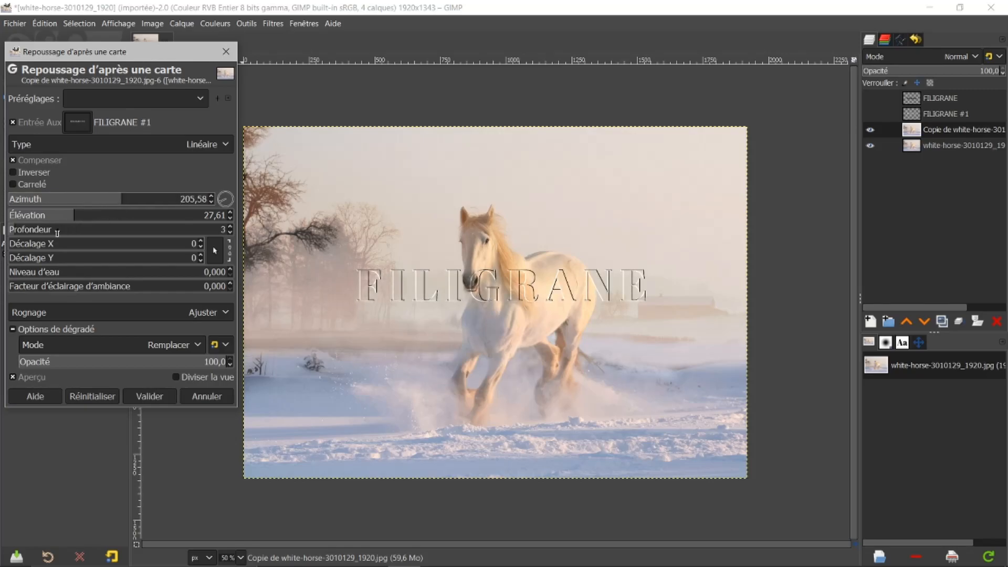
left_click_drag(53, 229, 37, 228)
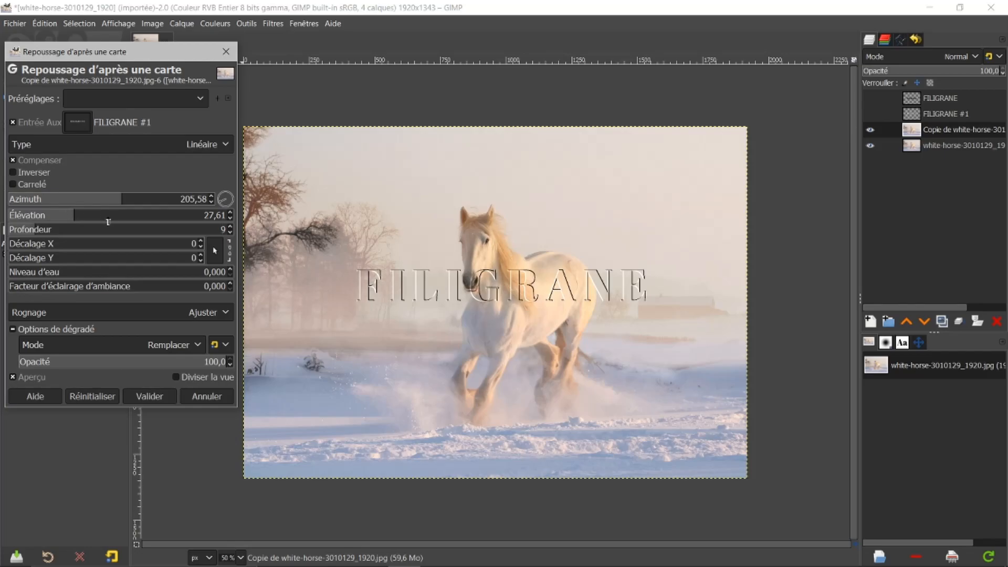
left_click(159, 397)
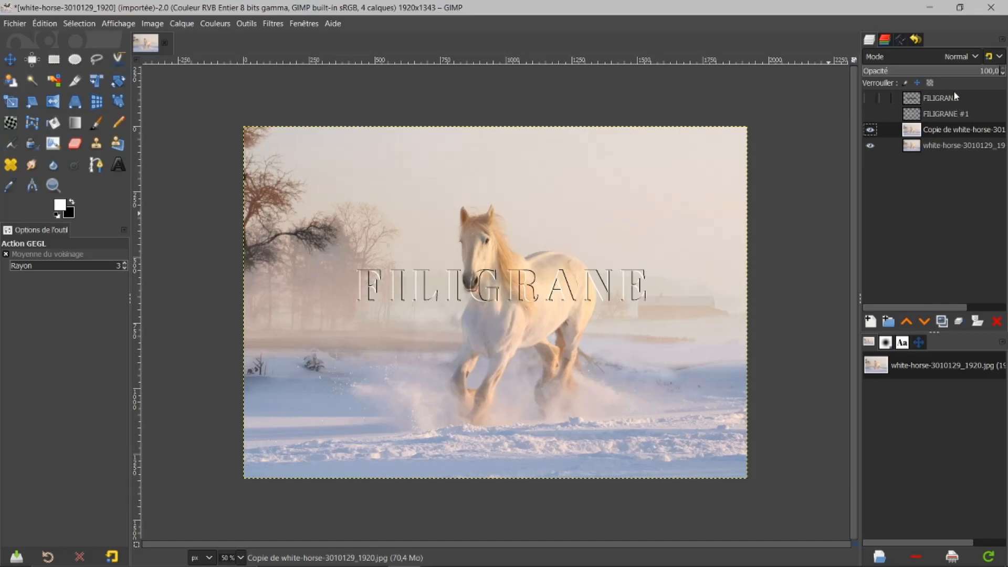
Try the embossed photo layer at 77.1 opacity, check it without the original photo beneath, and restore it to 100.
left_click(958, 70)
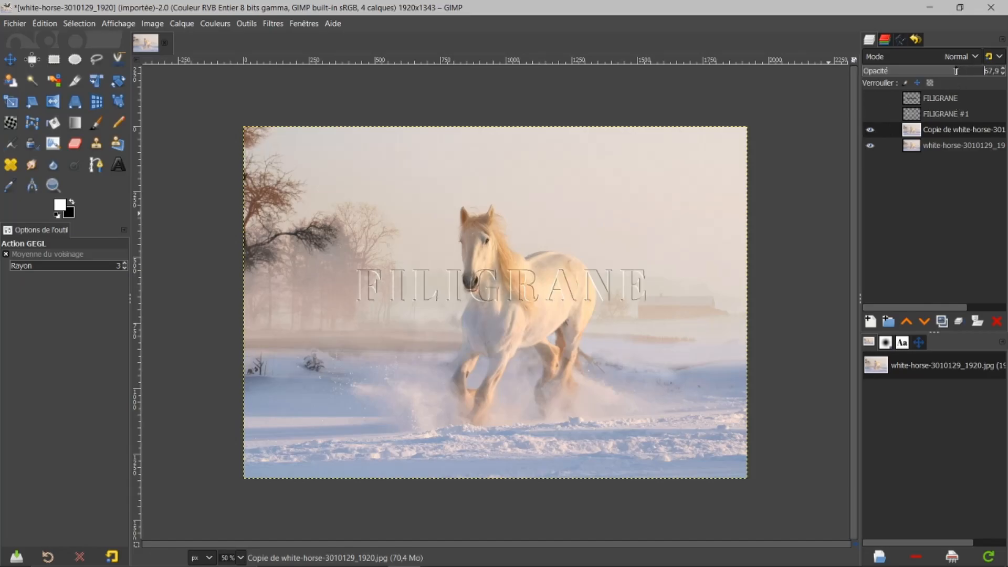
left_click_drag(958, 71, 968, 75)
left_click(870, 146)
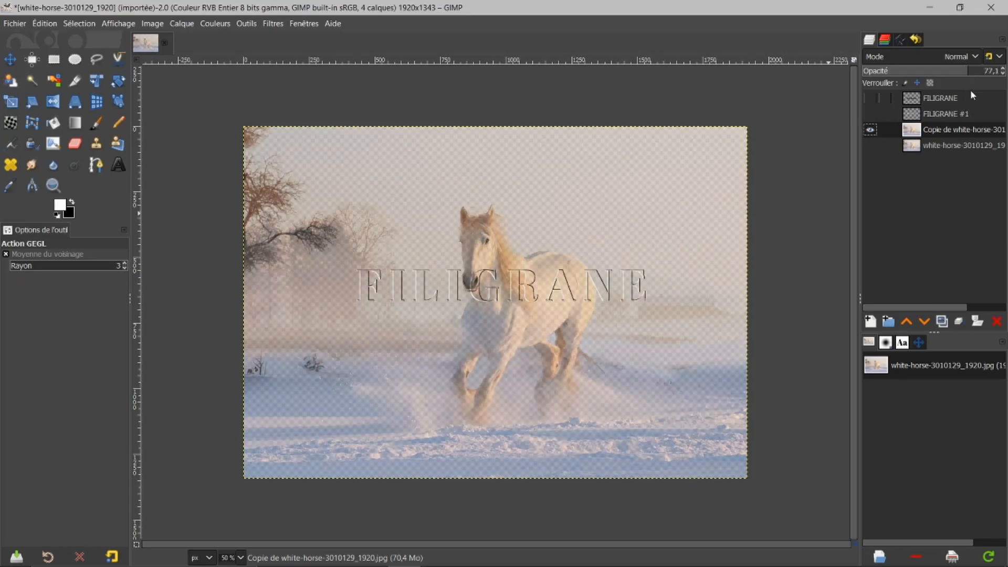
left_click_drag(966, 71, 1005, 75)
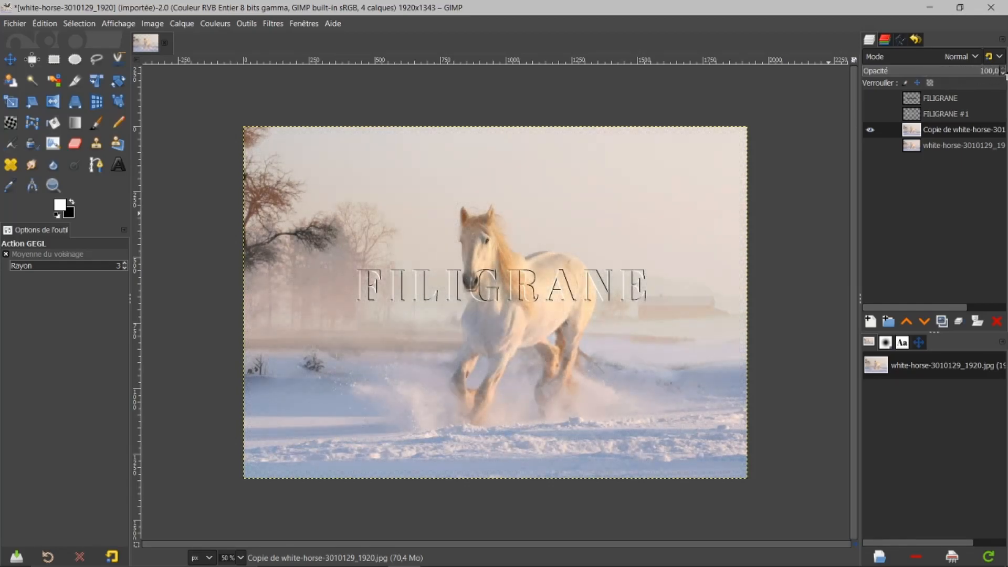
left_click(869, 146)
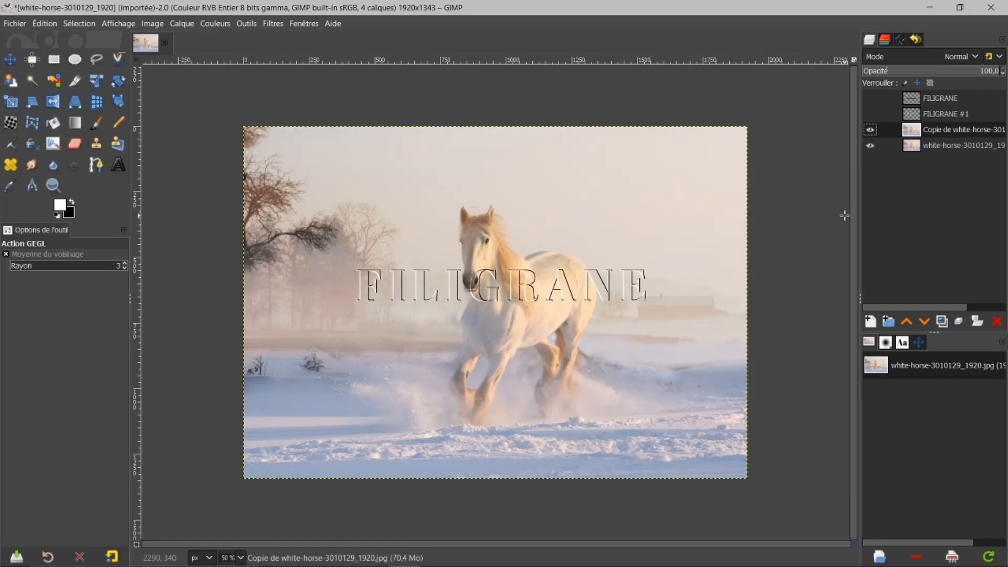
Compare the embossed, white and black FILIGRANE watermarks by toggling their layers' visibility, ending with only the embossed version shown over the photo.
left_click(871, 130)
left_click(870, 130)
left_click(870, 131)
left_click(870, 114)
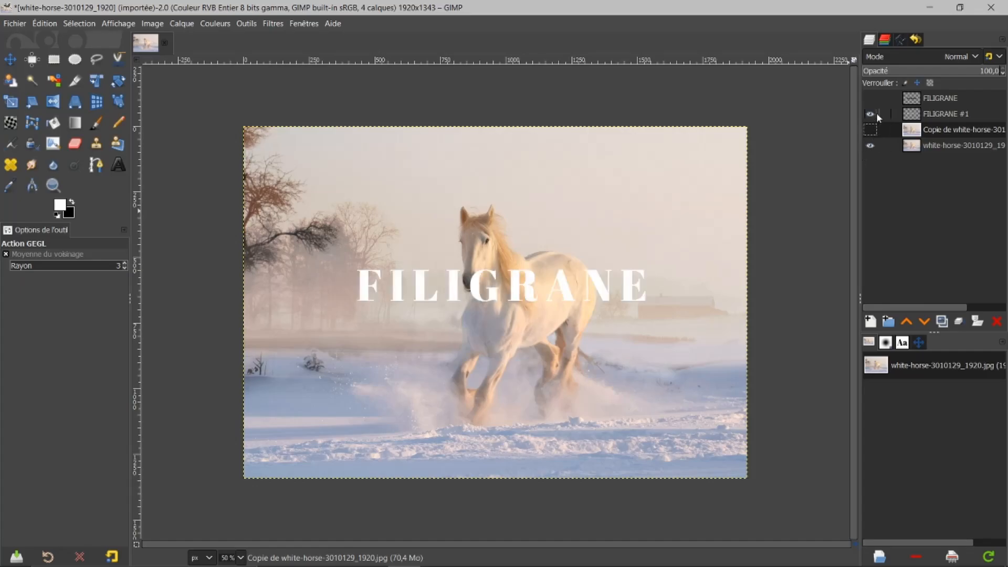
left_click(870, 98)
left_click(870, 114)
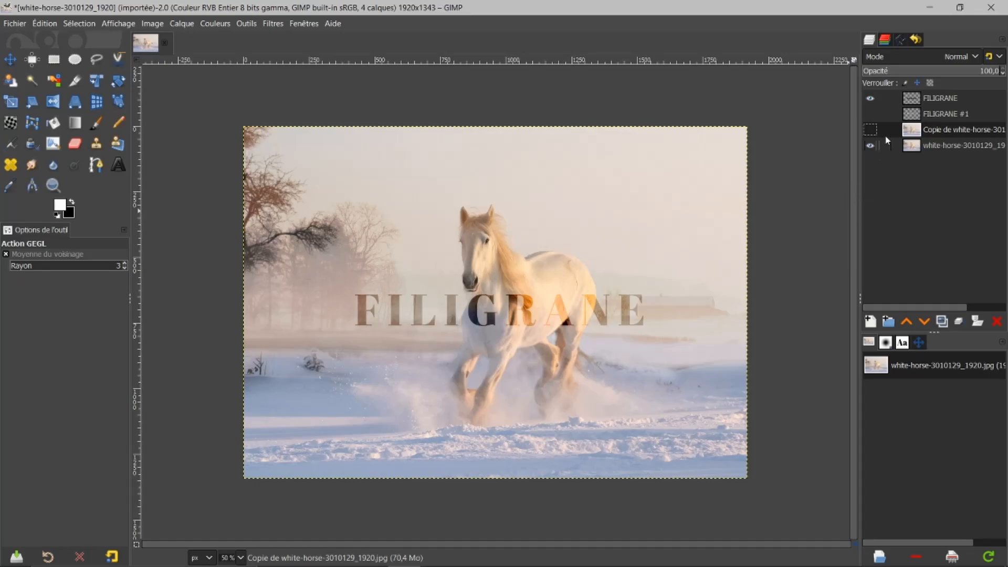
left_click(869, 130)
left_click(870, 99)
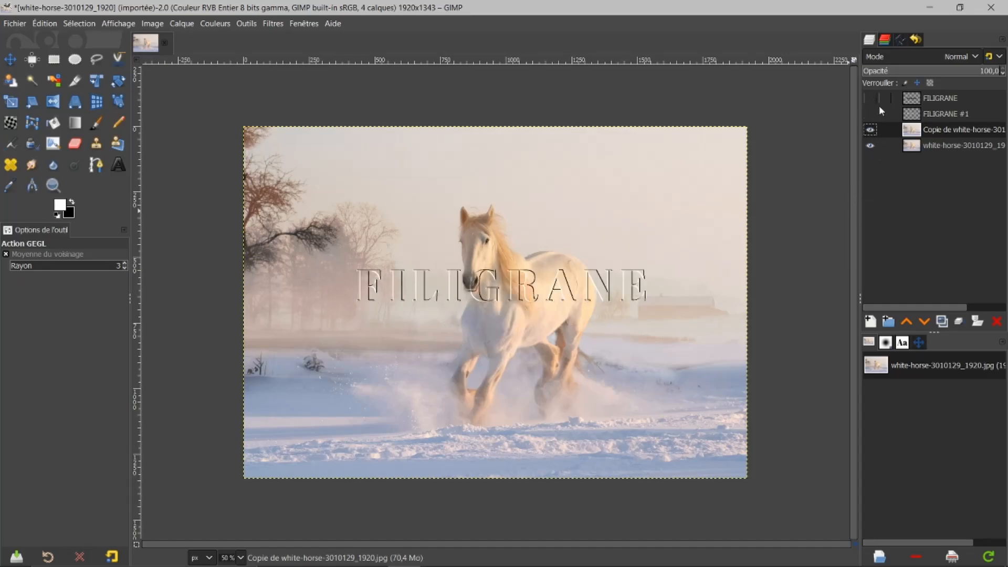